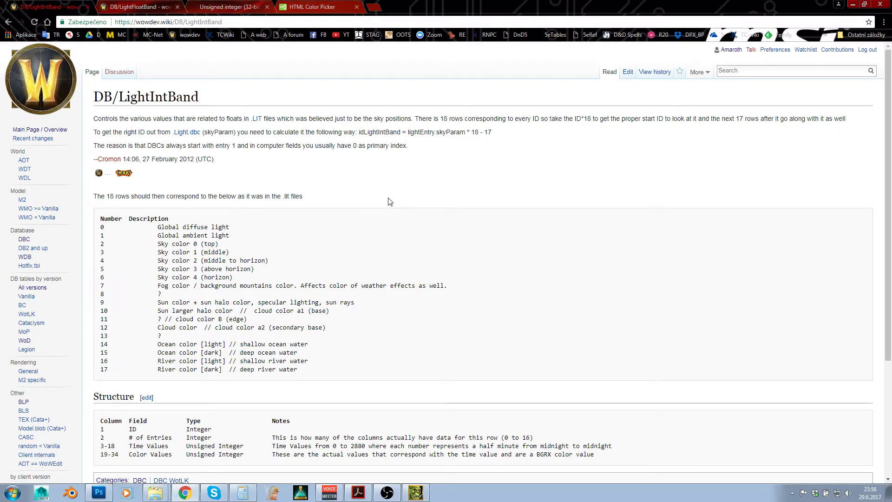
# - Review the Structure tables on the LightIntBand and LightFloatBand wiki pages, highlighting the entry-count, time-value and data-value columns
pyautogui.scroll(-1, 390, 202)
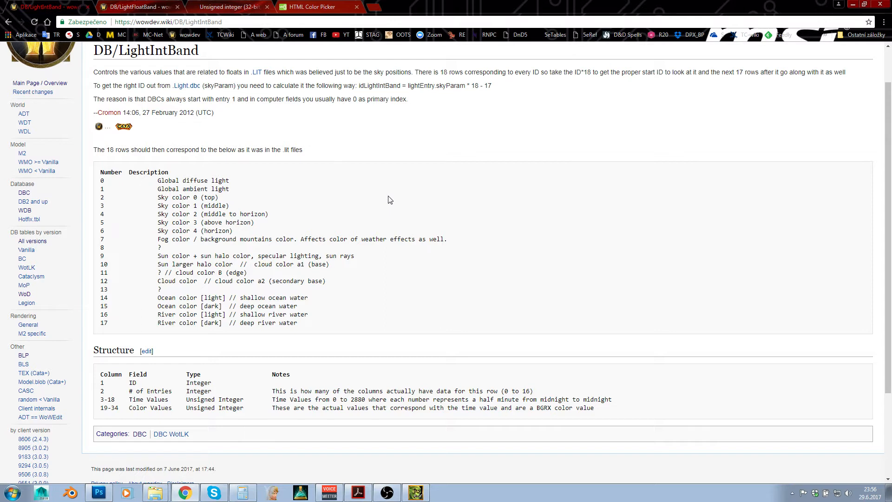
pyautogui.scroll(1, 390, 200)
pyautogui.scroll(-1, 390, 200)
pyautogui.moveTo(101, 384); pyautogui.dragTo(172, 392)
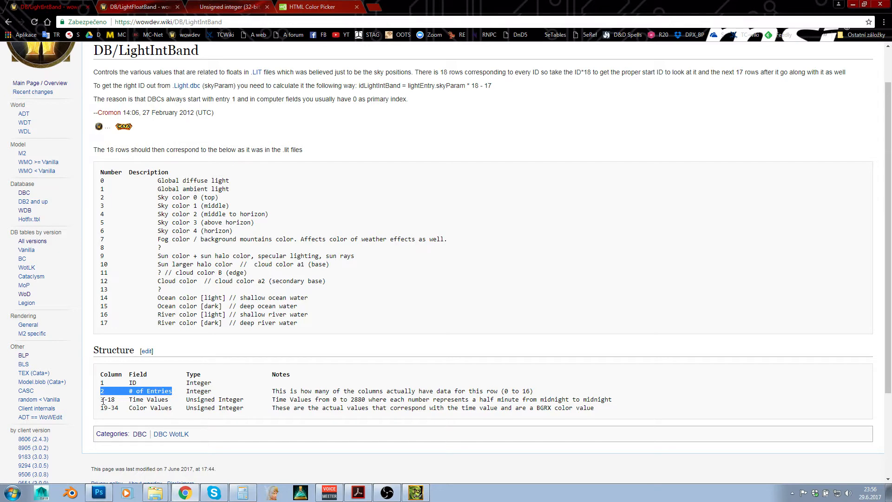
pyautogui.moveTo(103, 400); pyautogui.dragTo(161, 400)
pyautogui.moveTo(104, 409); pyautogui.dragTo(153, 411)
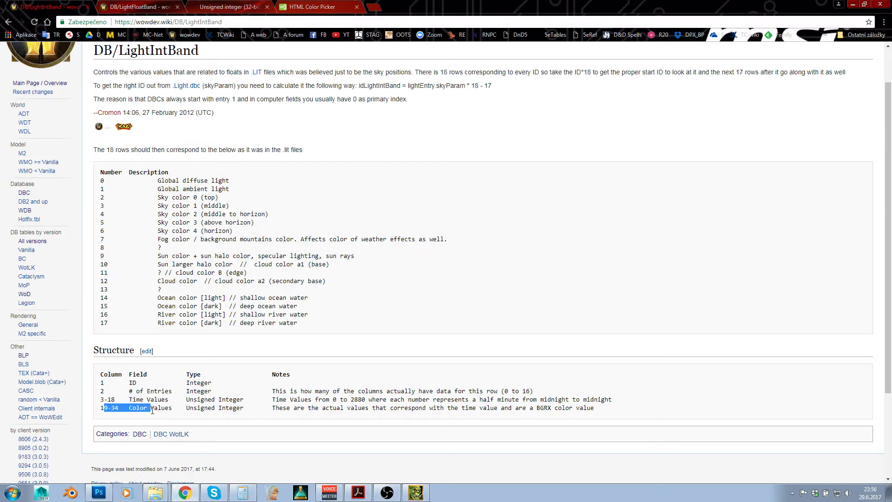
pyautogui.click(149, 5)
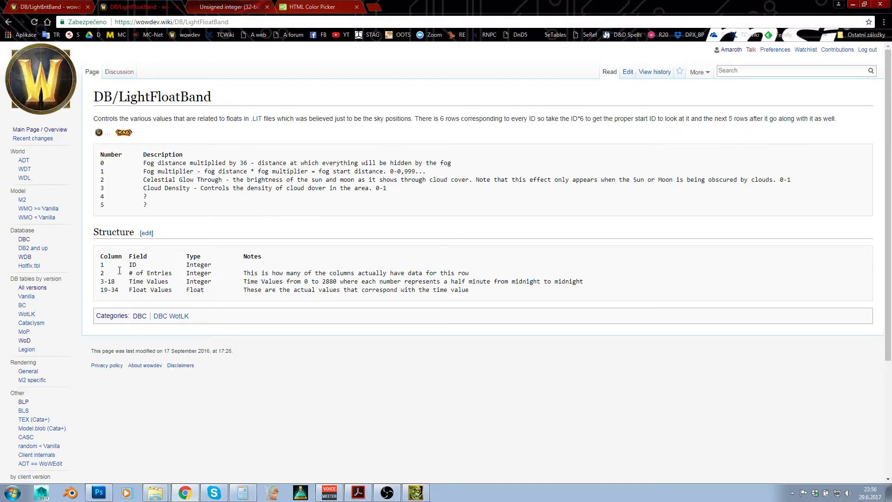
pyautogui.moveTo(105, 265); pyautogui.dragTo(166, 290)
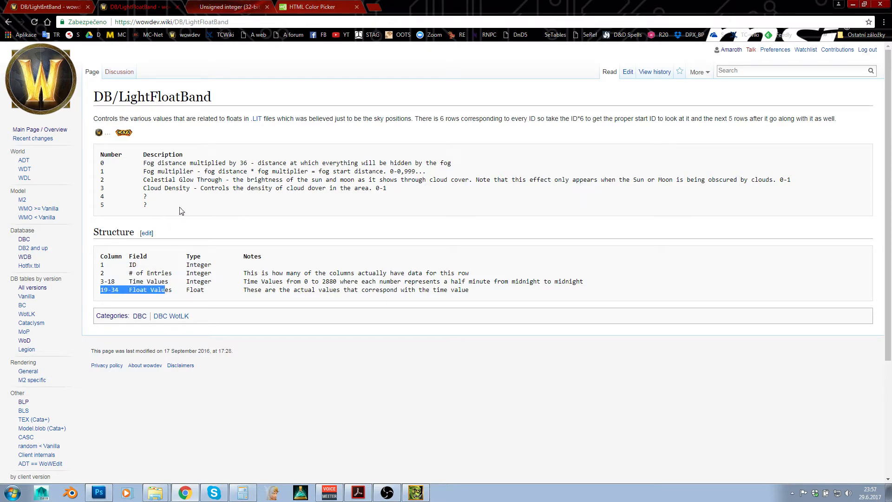
# - Switch to WDBX Editor and examine the m_num and m_time through m_time_4 values of row 18015 in LightIntBand.dbc
pyautogui.click(418, 492)
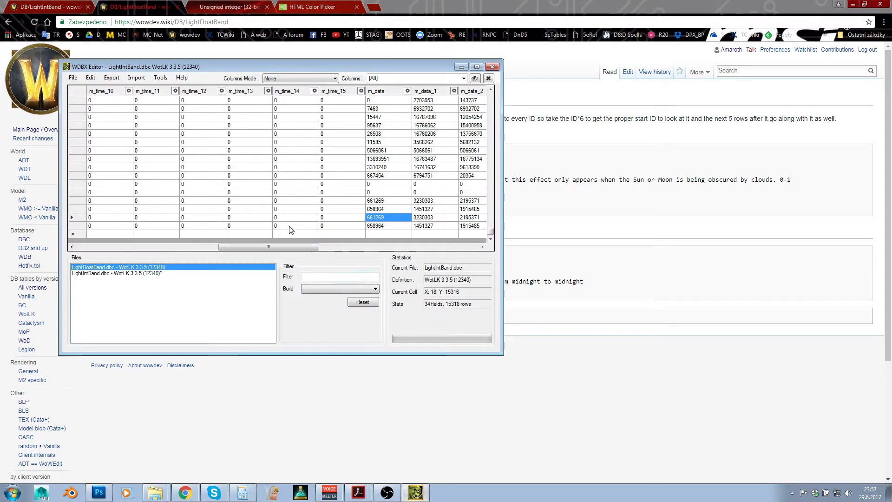
pyautogui.moveTo(279, 250); pyautogui.dragTo(116, 255)
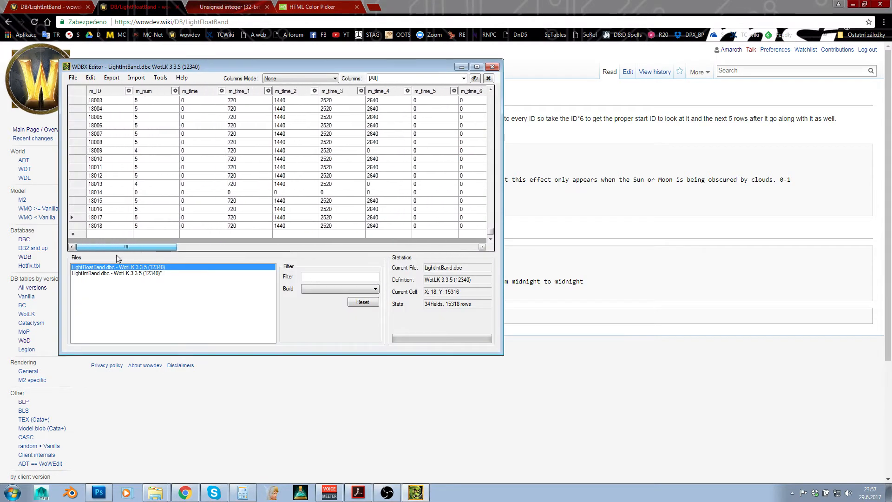
pyautogui.click(112, 201)
pyautogui.click(157, 201)
pyautogui.write('6')
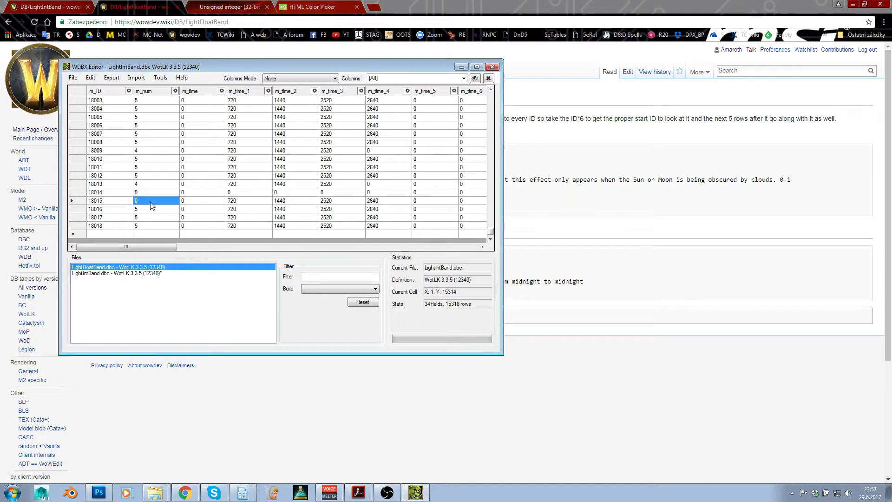
pyautogui.click(195, 202)
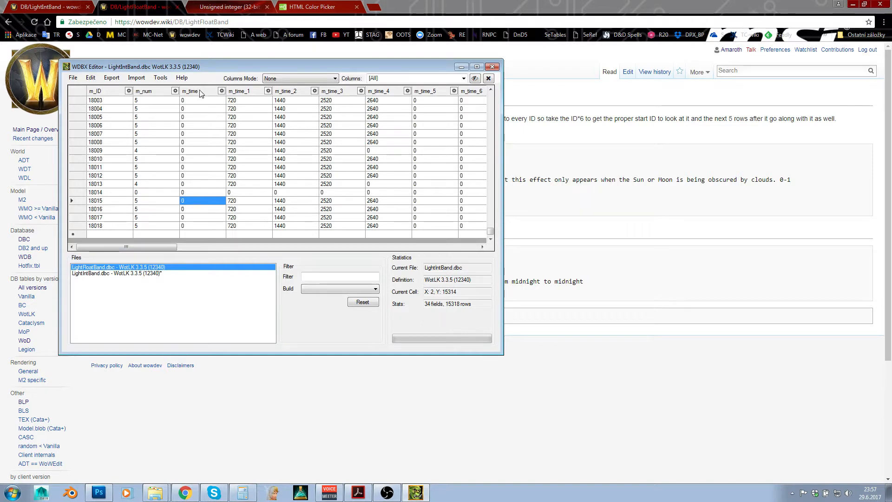
pyautogui.click(245, 203)
pyautogui.click(300, 203)
pyautogui.click(343, 203)
pyautogui.click(378, 203)
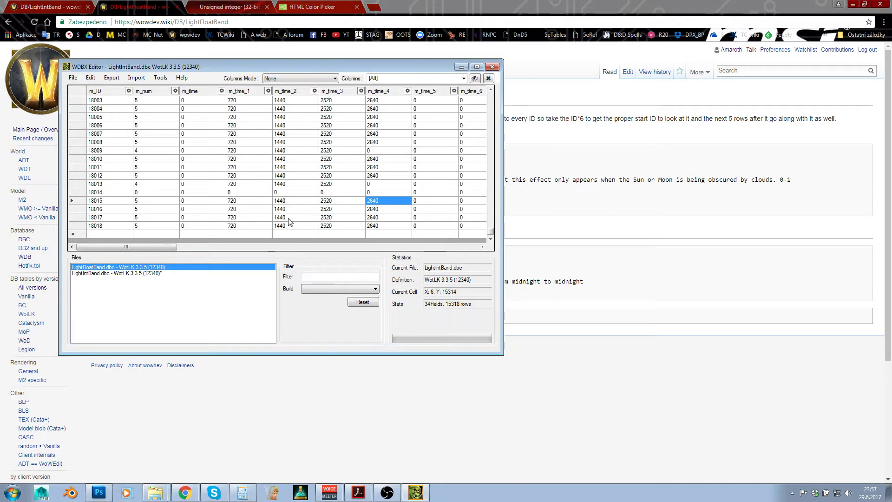
# - Switch to the calculator and compute the half-minutes in a day as 24 * 60 * 2
pyautogui.click(243, 493)
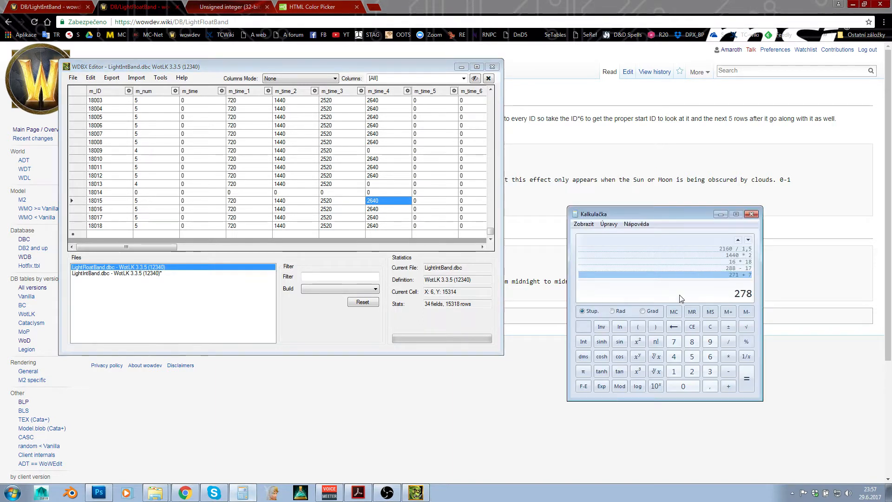
pyautogui.write('24 ')
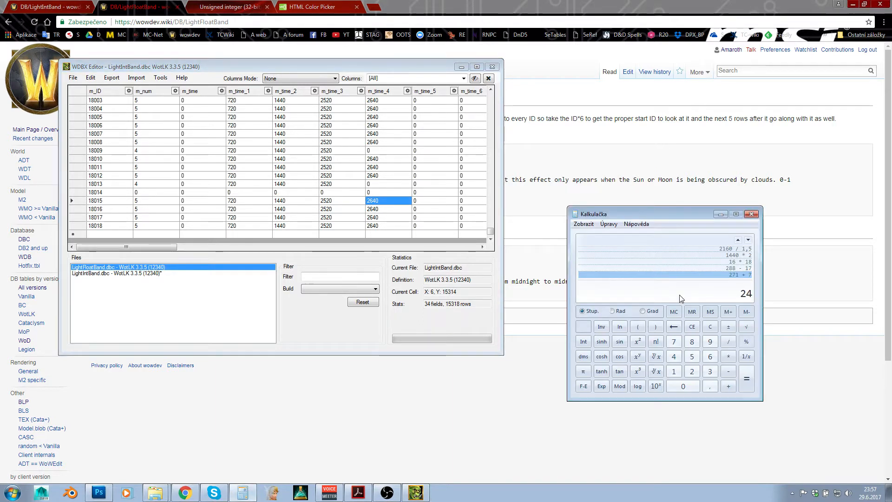
pyautogui.write('* 60')
pyautogui.press('Return')
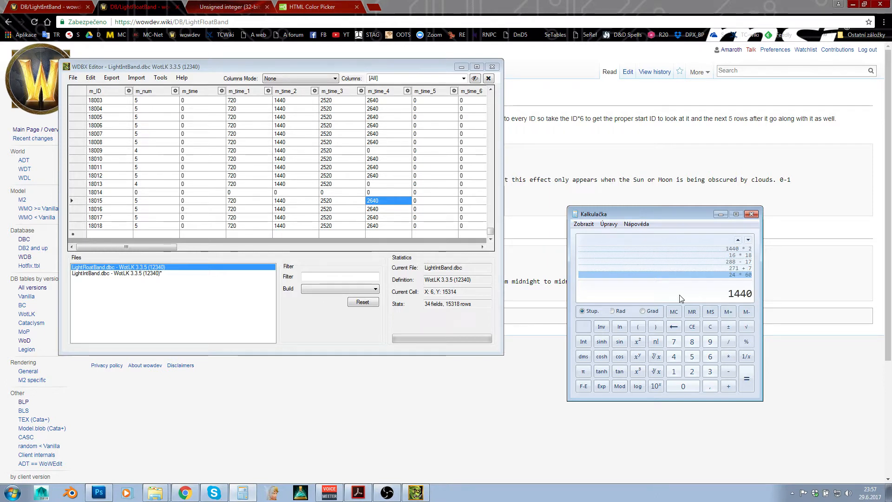
pyautogui.write('* 2')
pyautogui.press('Return')
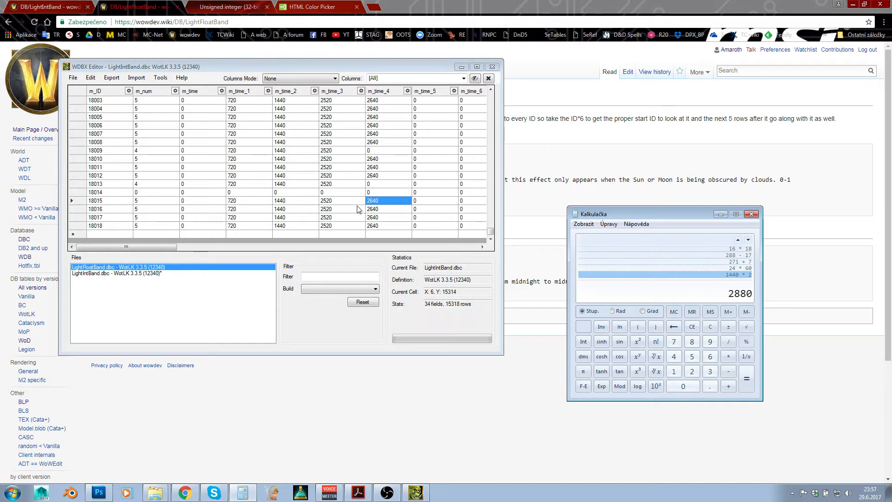
# - Check m_time and m_time_1 of row 18015, and convert 720 to hours in the calculator by dividing by 2 and 60
pyautogui.click(183, 201)
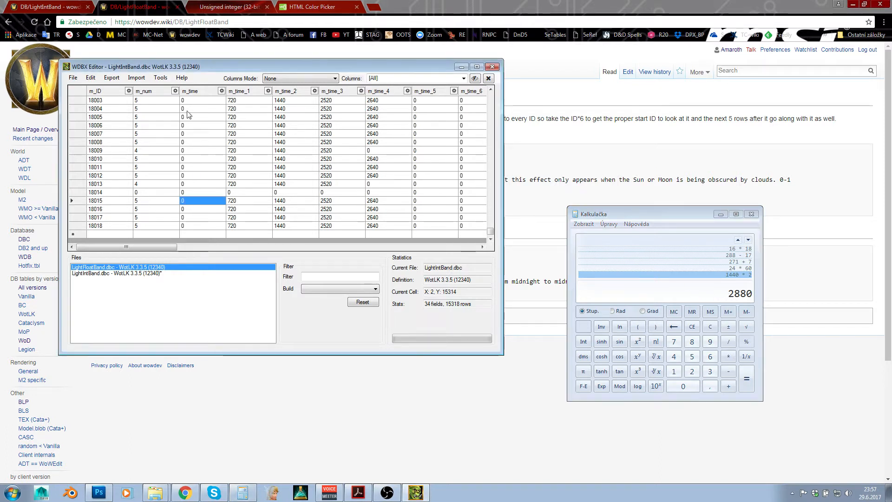
pyautogui.click(183, 200)
pyautogui.press('Tab')
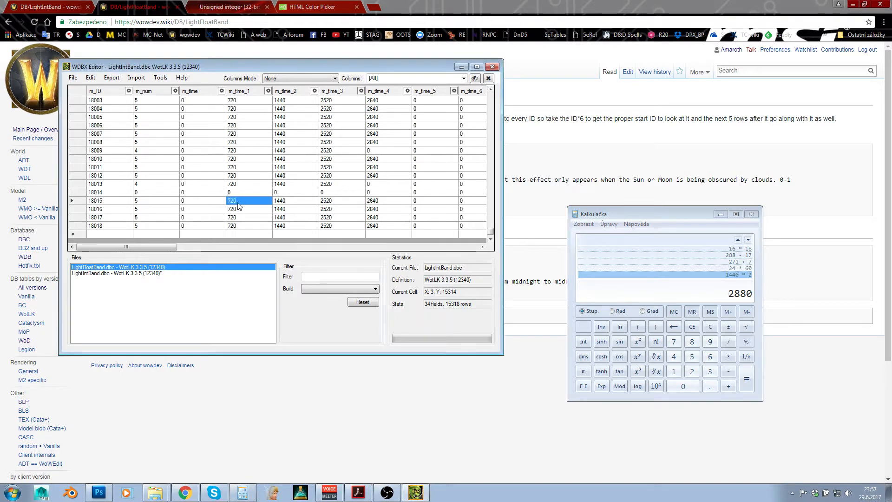
pyautogui.click(702, 296)
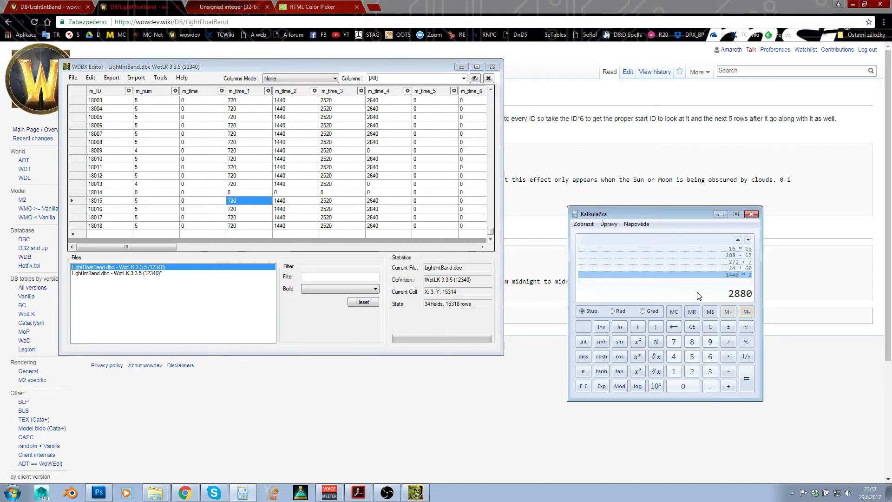
pyautogui.write('720 ')
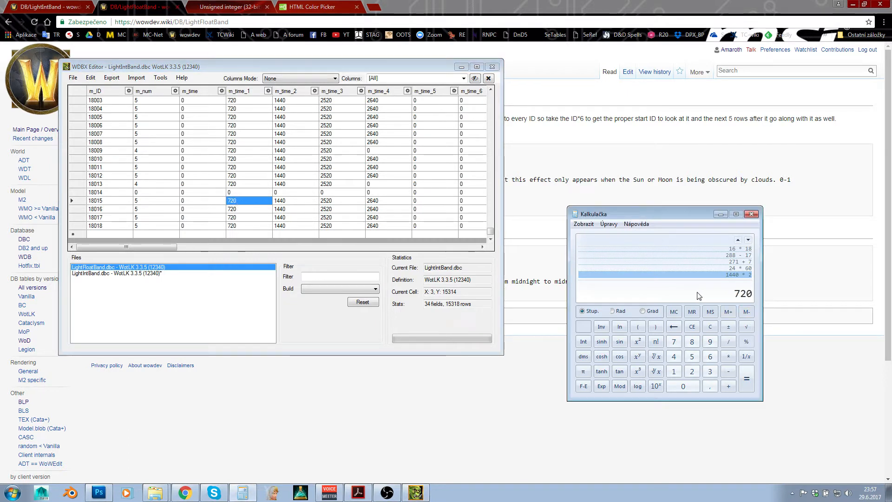
pyautogui.write('/ 2')
pyautogui.press('Return')
pyautogui.write('/60')
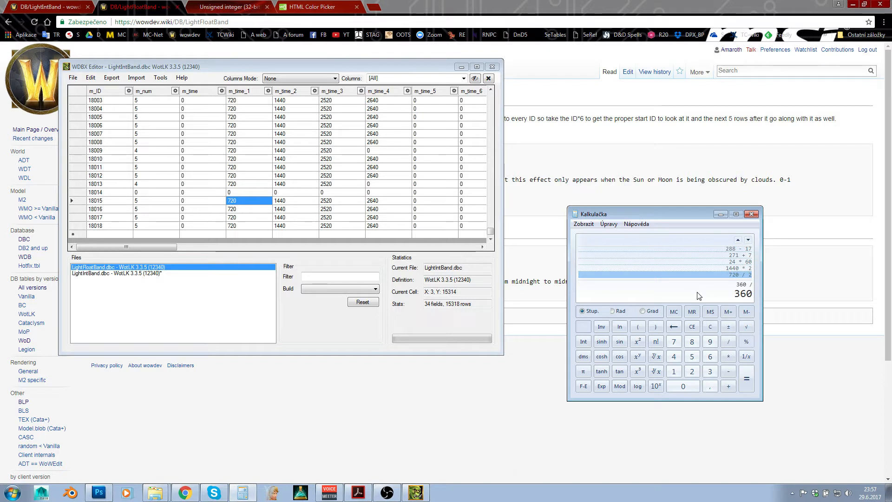
pyautogui.press('Return')
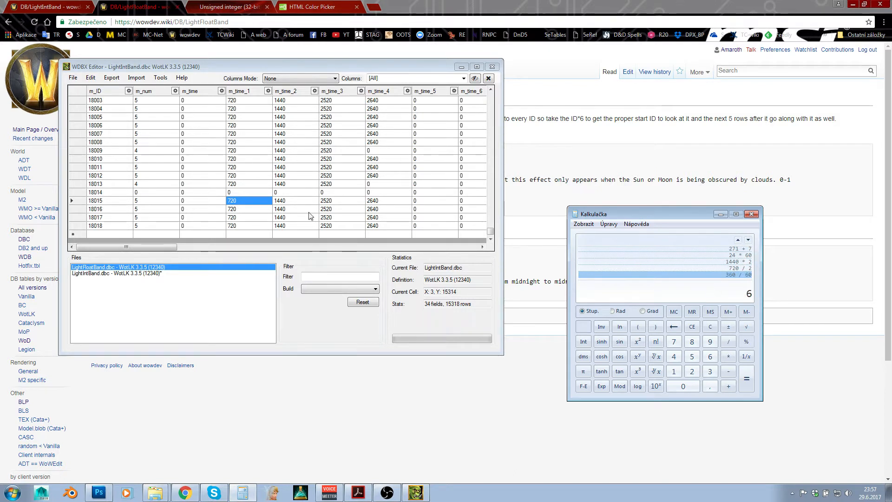
# - Examine m_time_2, m_time_3 and m_time_4 of row 18015, and compare them with its m_num entry count
pyautogui.click(278, 202)
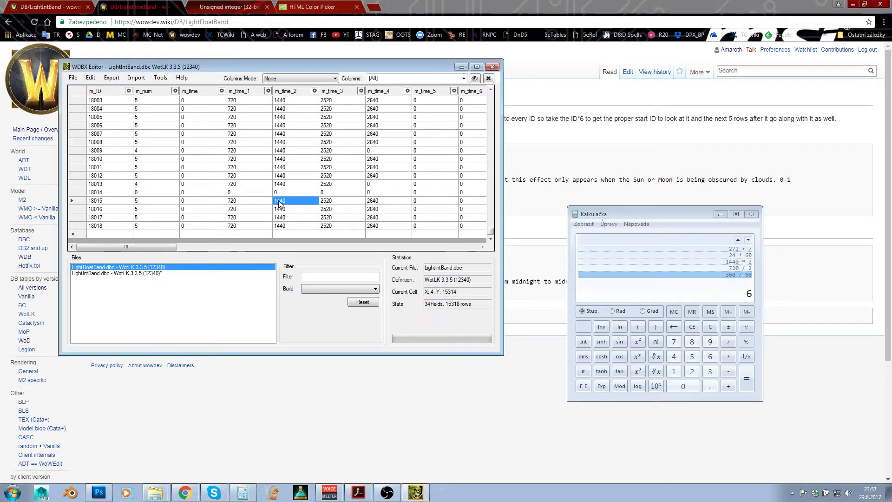
pyautogui.click(341, 205)
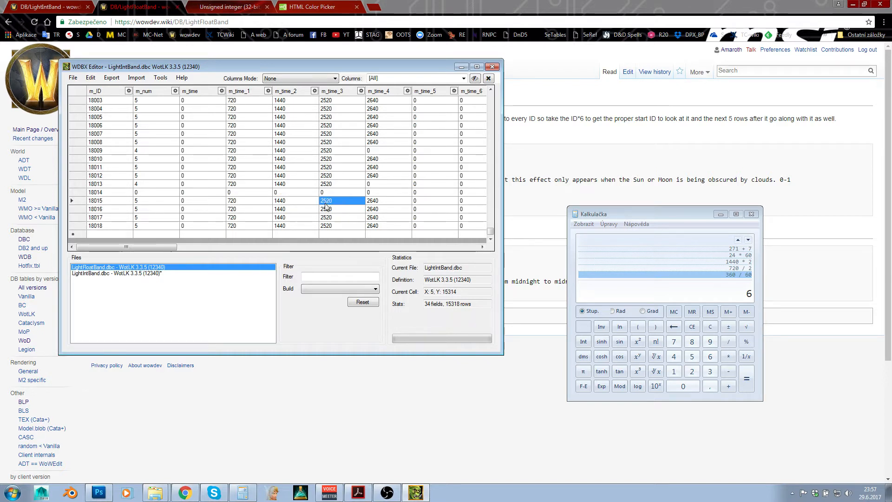
pyautogui.click(376, 203)
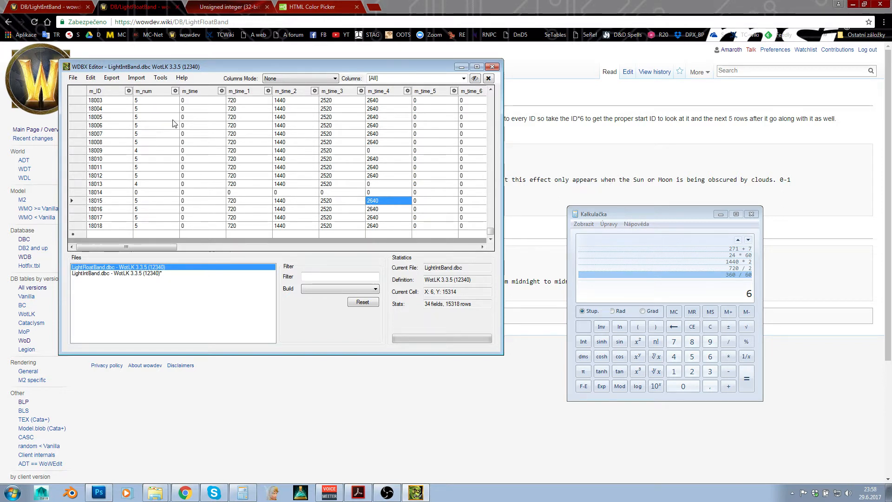
pyautogui.click(146, 202)
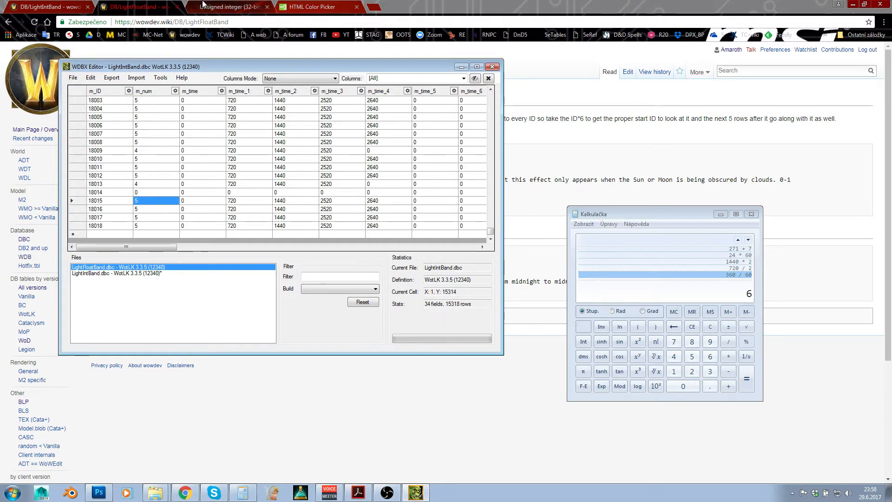
# - Return to the LightIntBand wiki page and highlight the number 7 fog color description
pyautogui.click(148, 6)
pyautogui.click(56, 7)
pyautogui.click(191, 253)
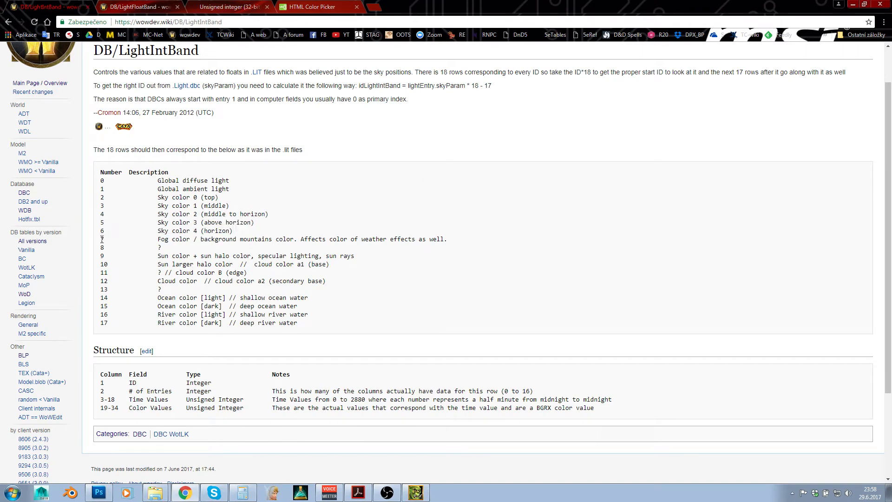
pyautogui.moveTo(102, 240); pyautogui.dragTo(463, 237)
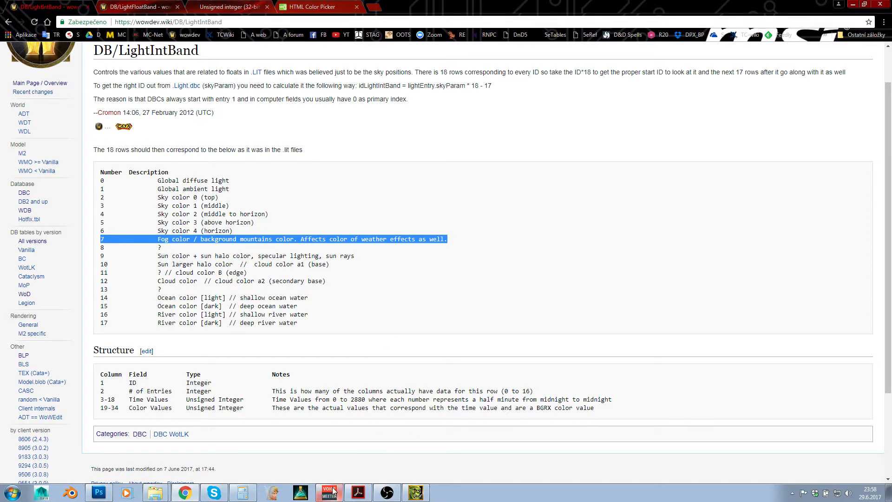
# - Bring WDBX Editor back, select m_num of row 18008, and place the window clear of the wiki's row number list
pyautogui.click(415, 493)
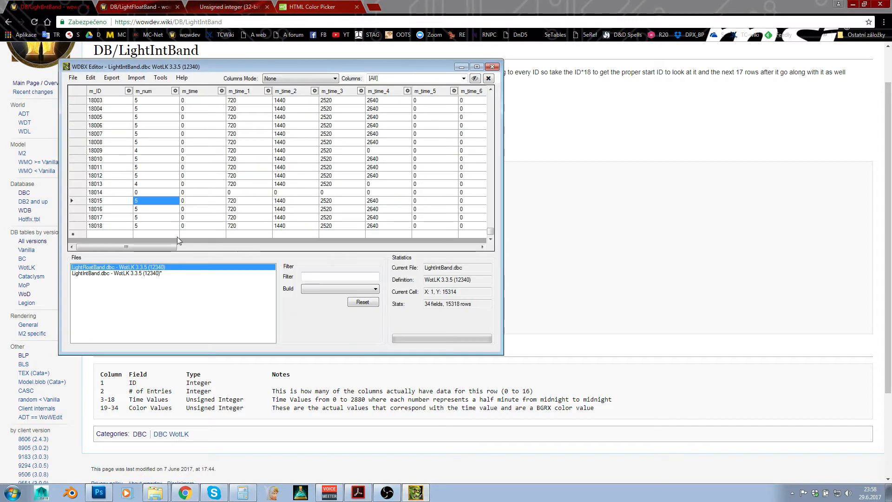
pyautogui.moveTo(260, 68); pyautogui.dragTo(415, 104)
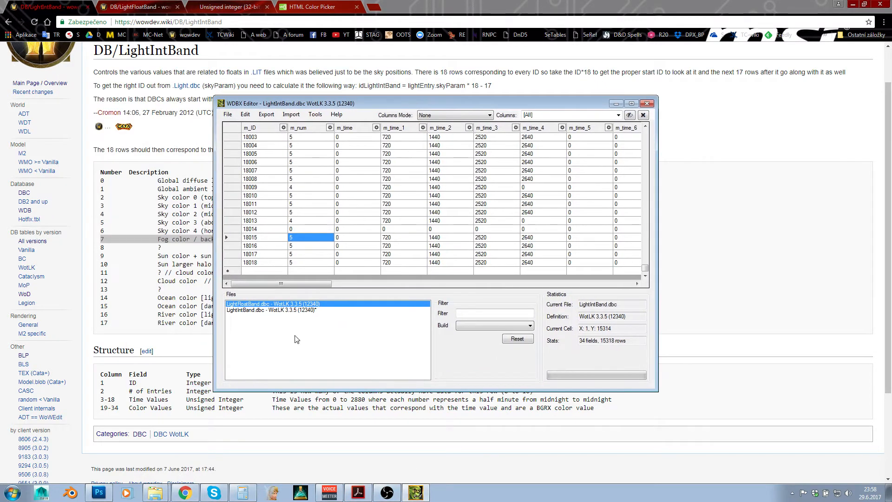
pyautogui.click(307, 180)
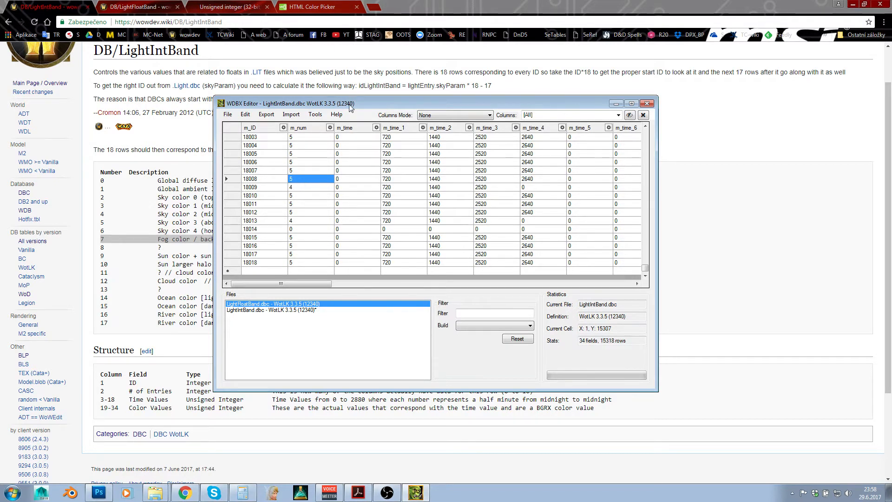
pyautogui.moveTo(354, 106); pyautogui.dragTo(424, 107)
# - Go through the time columns of row 18008 from m_time onward to its color data columns
pyautogui.click(421, 180)
pyautogui.press('Right')
pyautogui.press('Right')
pyautogui.press('Right')
pyautogui.press('Right')
pyautogui.press('Right')
pyautogui.press('Right')
pyautogui.press('Right')
pyautogui.press('Right')
pyautogui.press('Right')
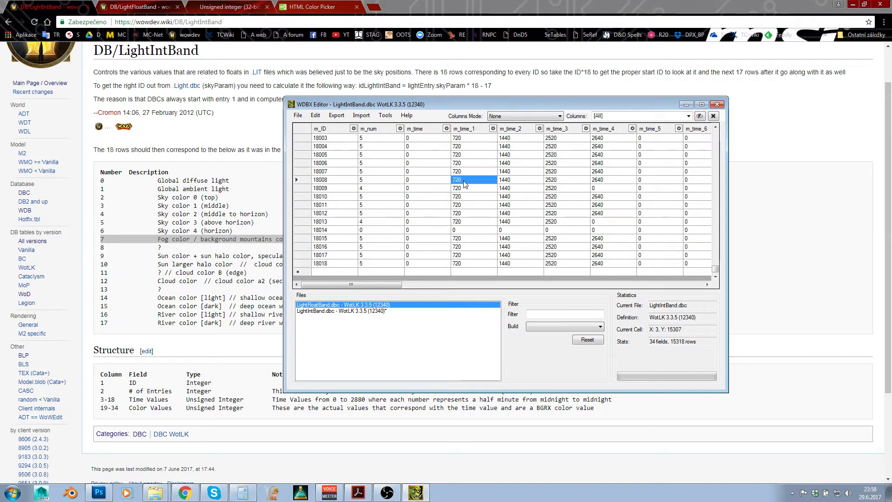
pyautogui.press('Right')
pyautogui.press('Right')
pyautogui.press('Right')
pyautogui.press('Right')
pyautogui.press('Right')
pyautogui.press('Right')
pyautogui.press('Right')
pyautogui.press('Right')
pyautogui.press('Right')
pyautogui.press('Right')
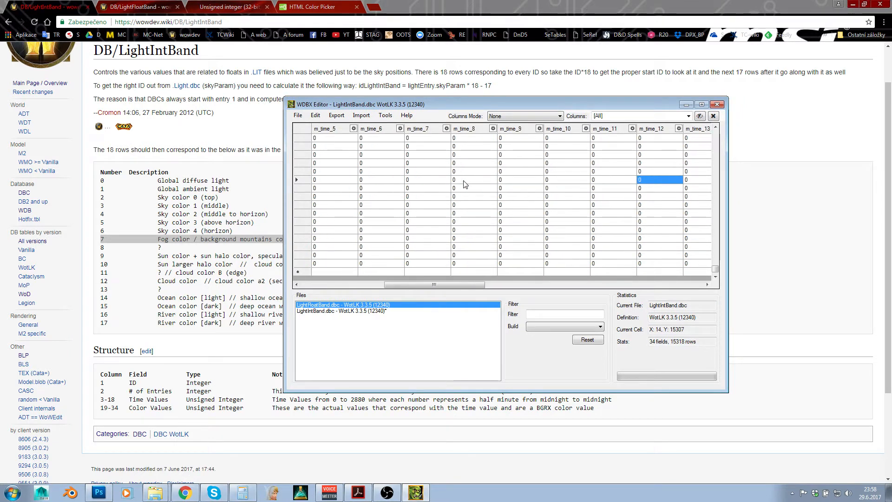
pyautogui.press('Right')
pyautogui.press('Right')
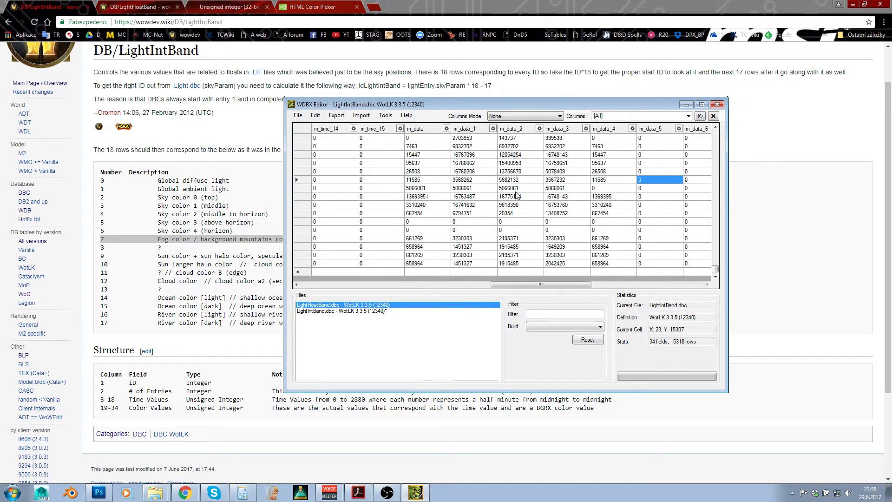
# - Examine the color values of row 18008 from m_data through m_data_4
pyautogui.click(423, 180)
pyautogui.press('Right')
pyautogui.press('Right')
pyautogui.press('Right')
pyautogui.press('Right')
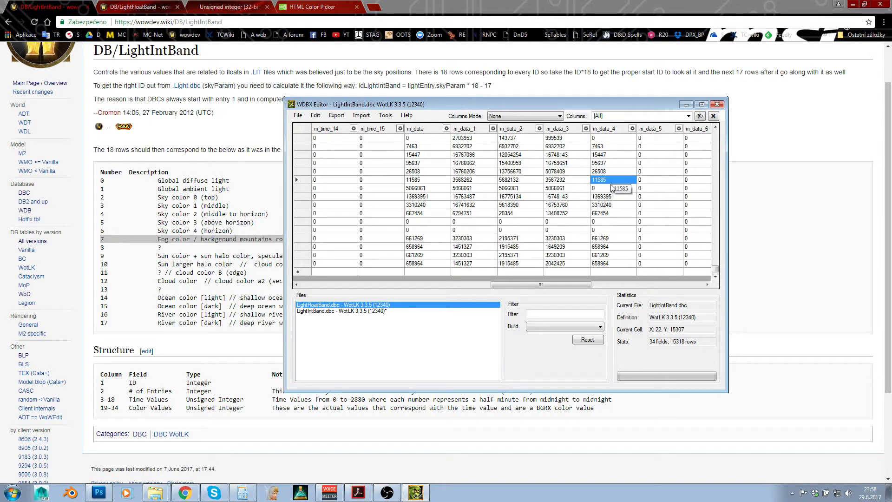
# - Go back through the columns of row 18008 to its m_num entry count
pyautogui.press('Left')
pyautogui.press('Left')
pyautogui.press('Left')
pyautogui.press('Left')
pyautogui.press('Left')
pyautogui.press('Left')
pyautogui.press('Left')
pyautogui.press('Left')
pyautogui.press('Left')
pyautogui.press('Left')
pyautogui.press('Left')
pyautogui.press('Left')
pyautogui.press('Left')
pyautogui.press('Left')
pyautogui.press('Left')
pyautogui.press('Left')
pyautogui.press('Left')
pyautogui.press('Left')
pyautogui.press('Left')
pyautogui.press('Left')
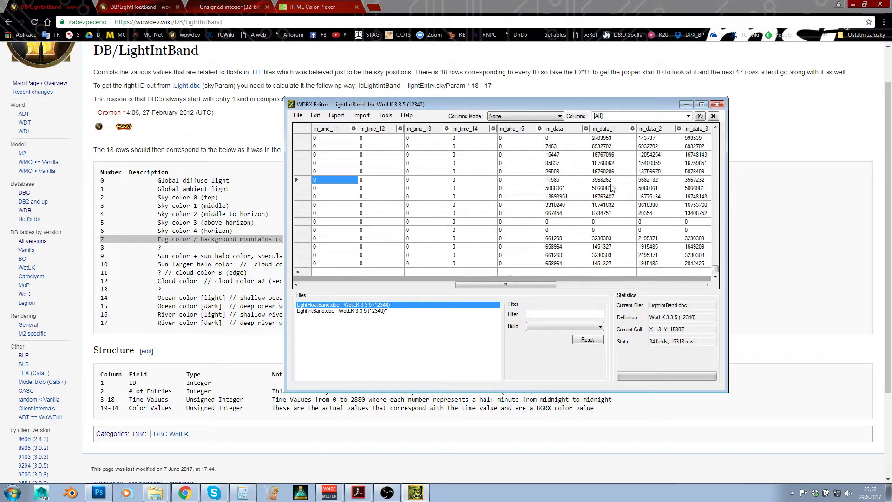
pyautogui.press('Right')
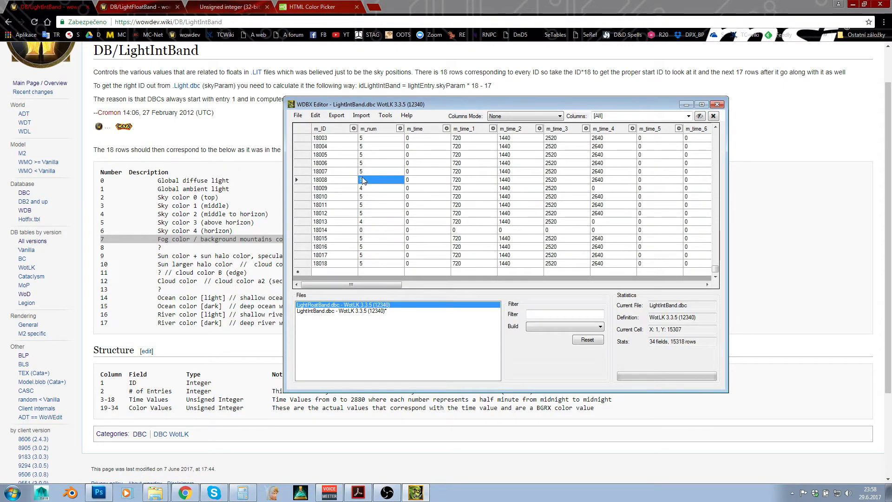
# - Examine the time values of row 18008 one by one, from m_time through m_time_4
pyautogui.press('Right')
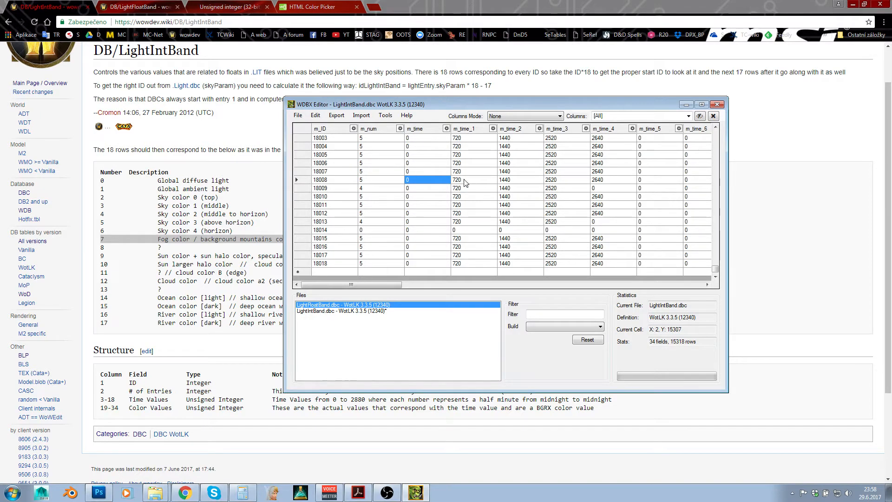
pyautogui.press('Right')
pyautogui.press('Right')
pyautogui.press('Left')
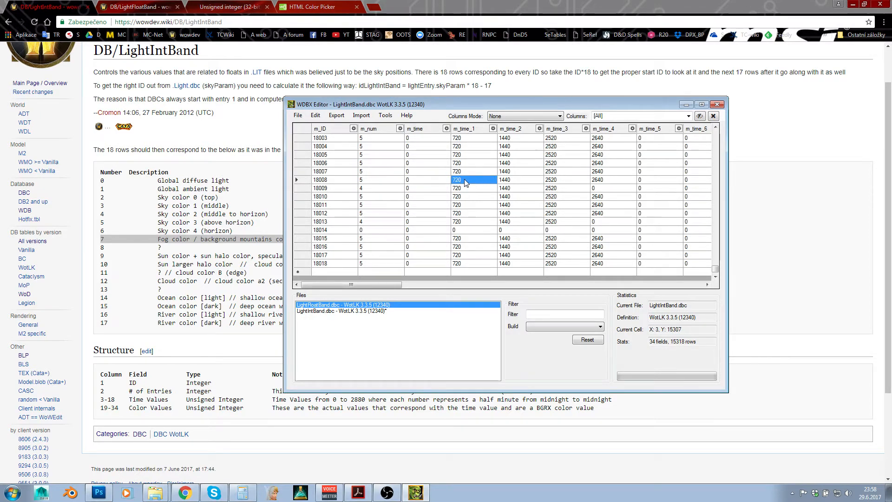
pyautogui.press('Right')
pyautogui.click(411, 185)
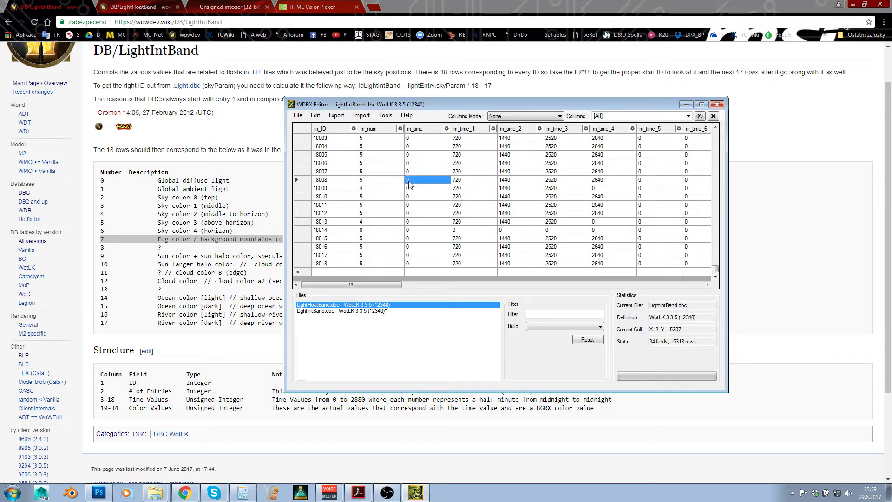
pyautogui.press('Right')
pyautogui.click(421, 185)
pyautogui.click(471, 182)
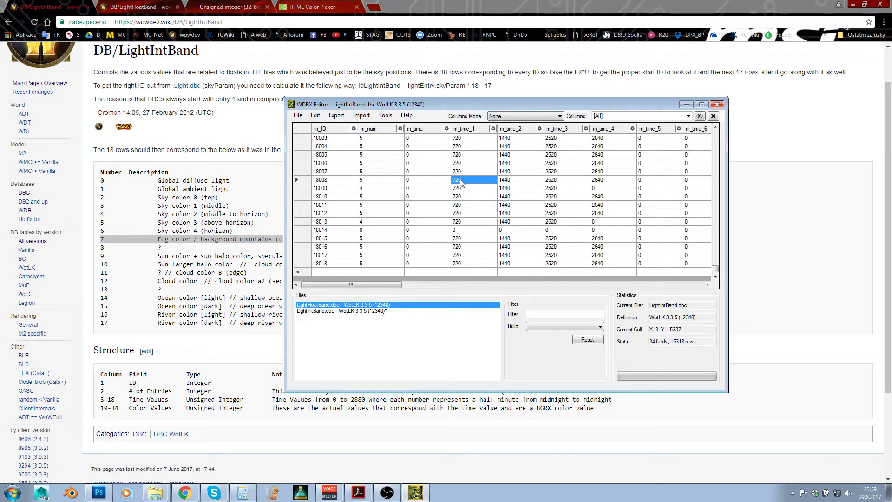
pyautogui.click(503, 185)
pyautogui.click(566, 184)
pyautogui.click(616, 183)
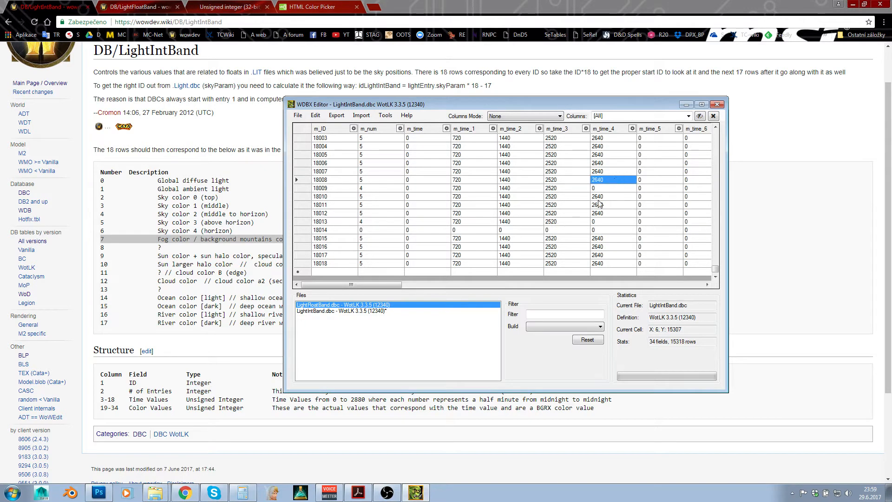
# - Move past the remaining time columns of row 18008 to its color data and examine m_data through m_data_4
pyautogui.press('Right')
pyautogui.press('Right')
pyautogui.press('Right')
pyautogui.press('Right')
pyautogui.press('Right')
pyautogui.press('Right')
pyautogui.press('Right')
pyautogui.press('Right')
pyautogui.press('Right')
pyautogui.press('Right')
pyautogui.press('Right')
pyautogui.press('Right')
pyautogui.press('Right')
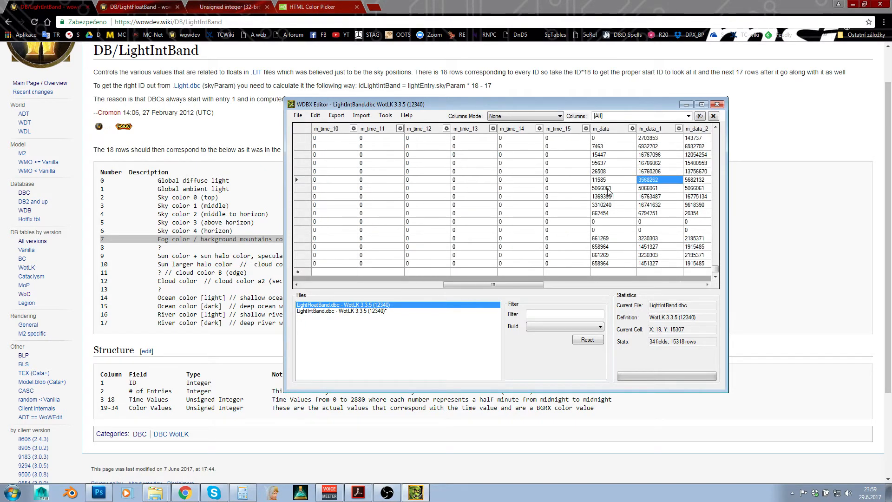
pyautogui.press('Right')
pyautogui.press('Right')
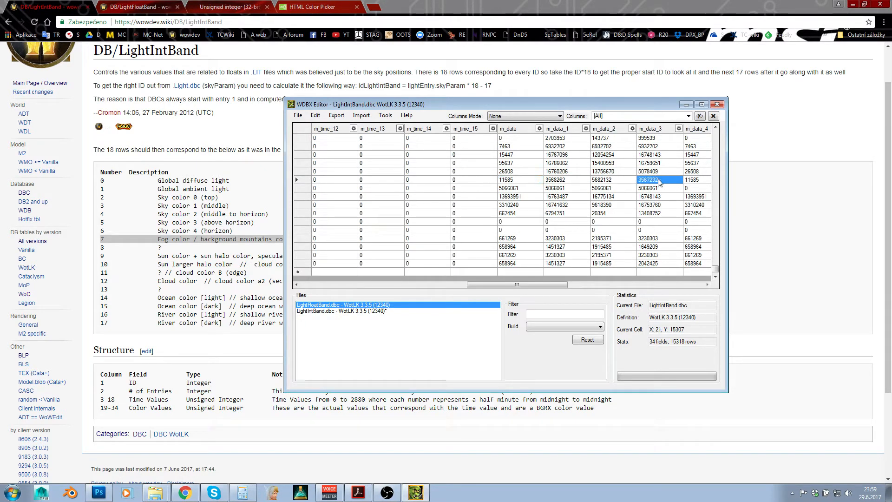
pyautogui.press('Right')
pyautogui.press('Right')
pyautogui.press('Right')
pyautogui.press('Left')
pyautogui.press('Left')
pyautogui.press('Left')
pyautogui.press('Left')
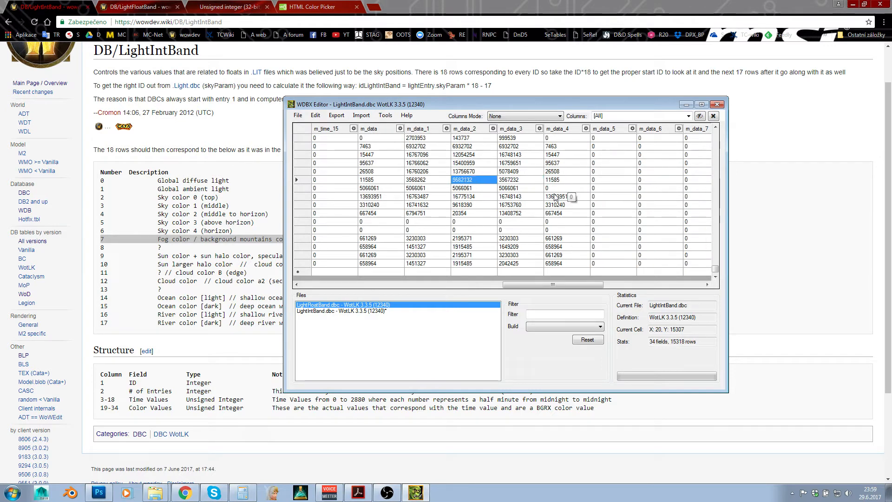
pyautogui.press('Left')
pyautogui.press('Left')
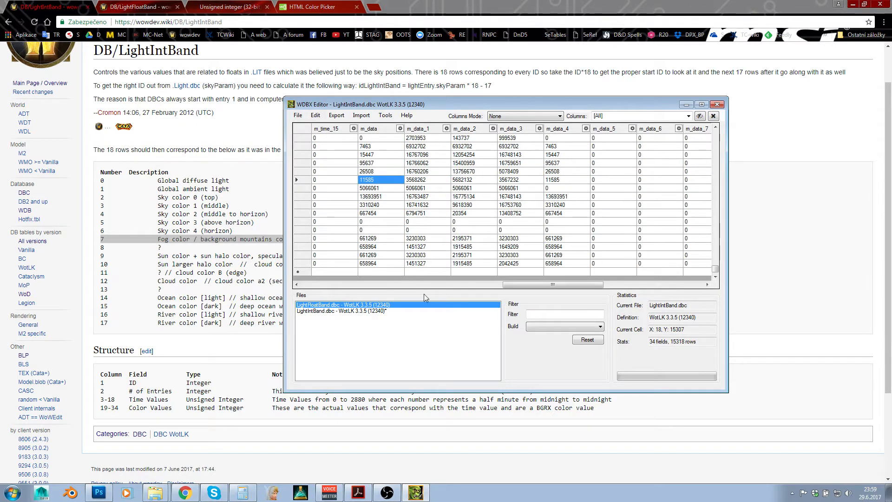
# - Switch to the LightIntBand.dbc entry in the file list and go through the time columns of row 18019
pyautogui.click(420, 310)
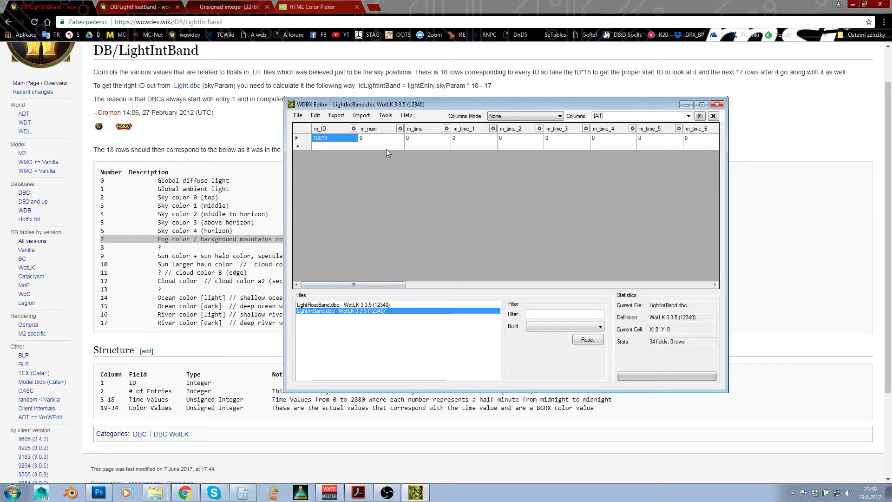
pyautogui.press('Right')
pyautogui.click(415, 139)
pyautogui.press('Right')
pyautogui.press('Right')
pyautogui.press('Right')
pyautogui.press('Right')
pyautogui.press('Right')
pyautogui.press('Right')
pyautogui.press('Right')
pyautogui.press('Right')
pyautogui.press('Right')
pyautogui.press('Right')
pyautogui.press('Right')
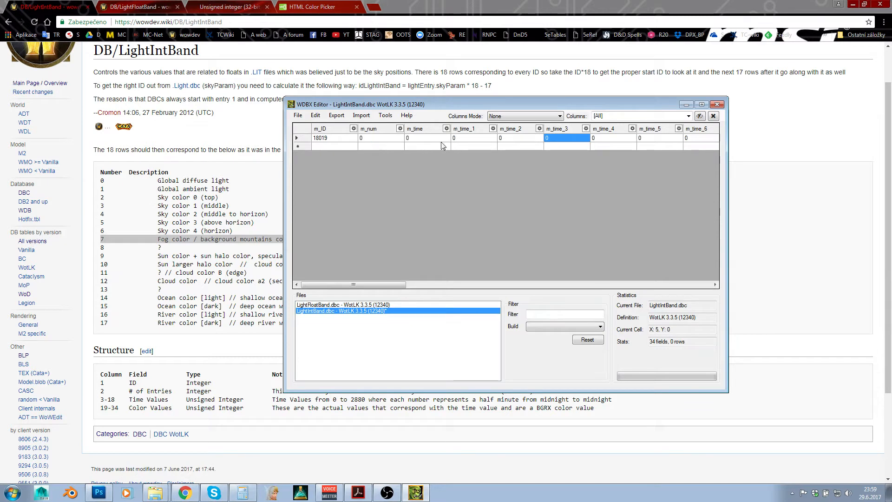
pyautogui.press('Right')
pyautogui.press('Right')
pyautogui.press('Right')
pyautogui.press('Right')
pyautogui.press('Right')
pyautogui.press('Right')
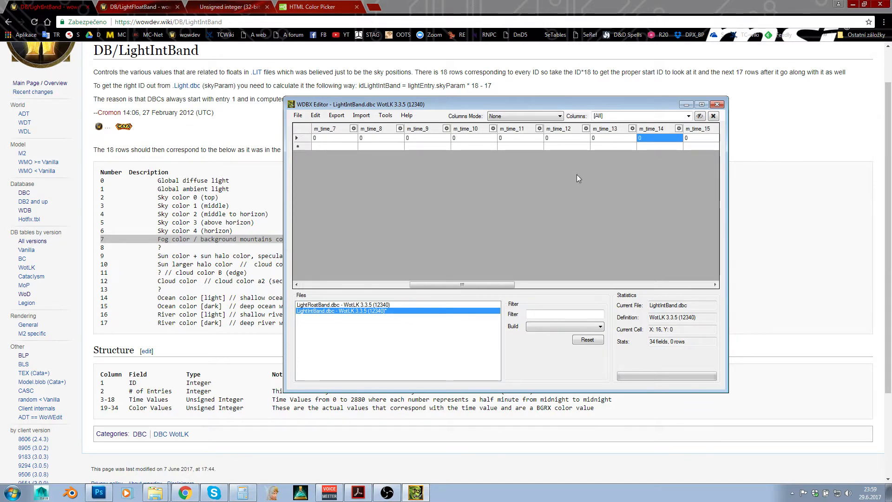
pyautogui.press('Left')
pyautogui.press('Left')
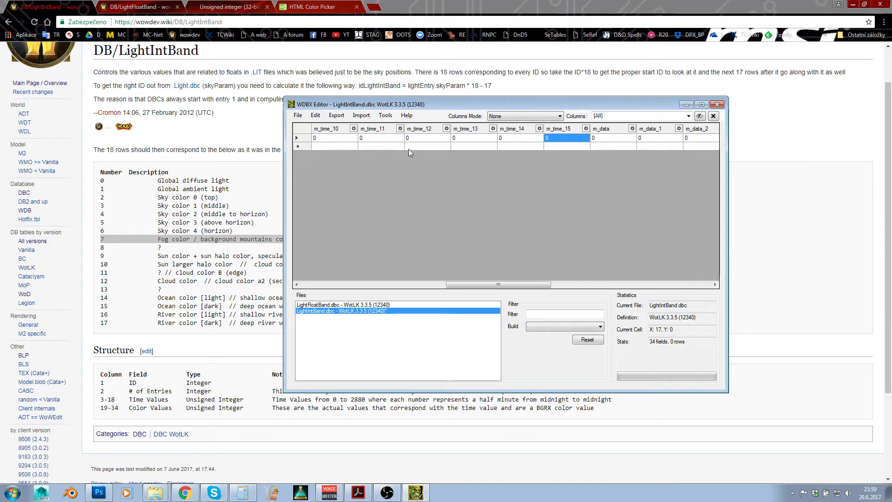
# - Go through the color data columns of row 18019 from m_data onward and back again
pyautogui.press('Right')
pyautogui.press('Right')
pyautogui.press('Right')
pyautogui.press('Right')
pyautogui.press('Right')
pyautogui.press('Right')
pyautogui.press('Right')
pyautogui.press('Right')
pyautogui.press('Right')
pyautogui.press('Right')
pyautogui.press('Right')
pyautogui.press('Right')
pyautogui.press('Right')
pyautogui.press('Right')
pyautogui.press('Right')
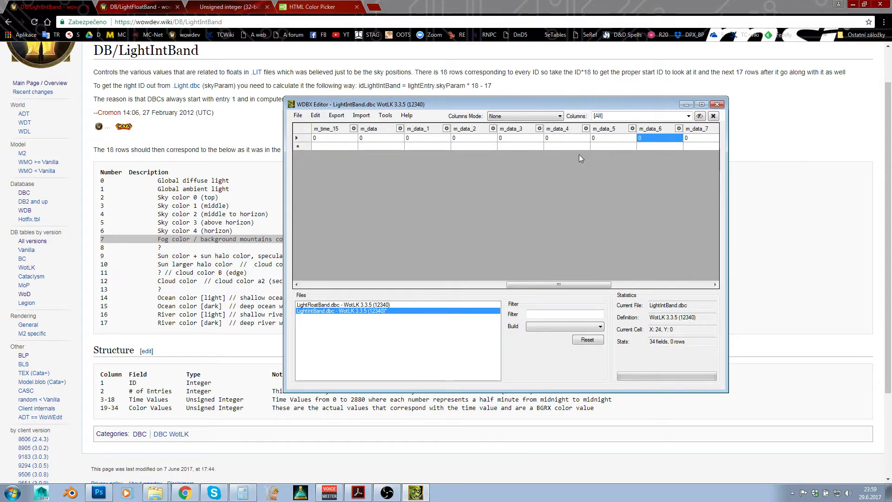
pyautogui.press('Left')
pyautogui.press('Left')
pyautogui.press('Left')
pyautogui.press('Left')
pyautogui.press('Left')
pyautogui.press('Left')
pyautogui.press('Left')
pyautogui.press('Left')
pyautogui.press('Left')
pyautogui.press('Left')
pyautogui.press('Left')
pyautogui.press('Left')
pyautogui.press('Left')
pyautogui.press('Left')
pyautogui.press('Left')
pyautogui.press('Left')
pyautogui.press('Left')
pyautogui.press('Left')
pyautogui.press('Left')
pyautogui.press('Left')
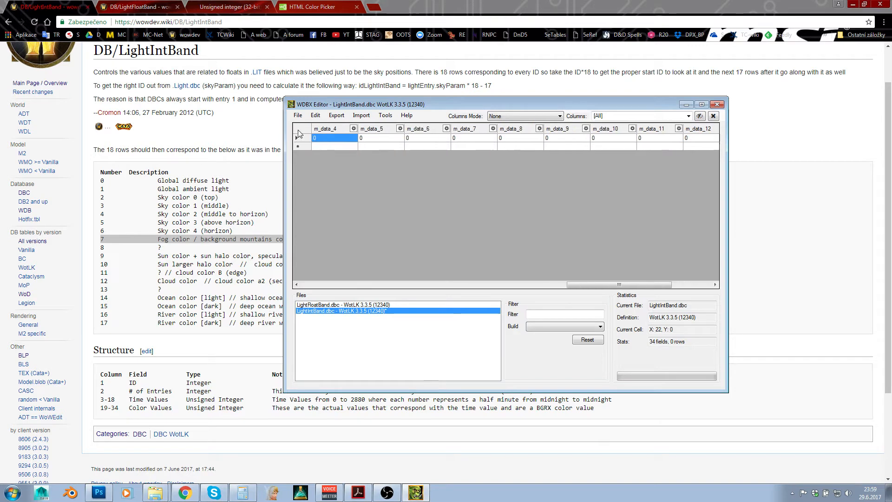
# - Try to switch to the LightFloatBand.dbc entry in the file list, and quit WDBX Editor
pyautogui.click(346, 305)
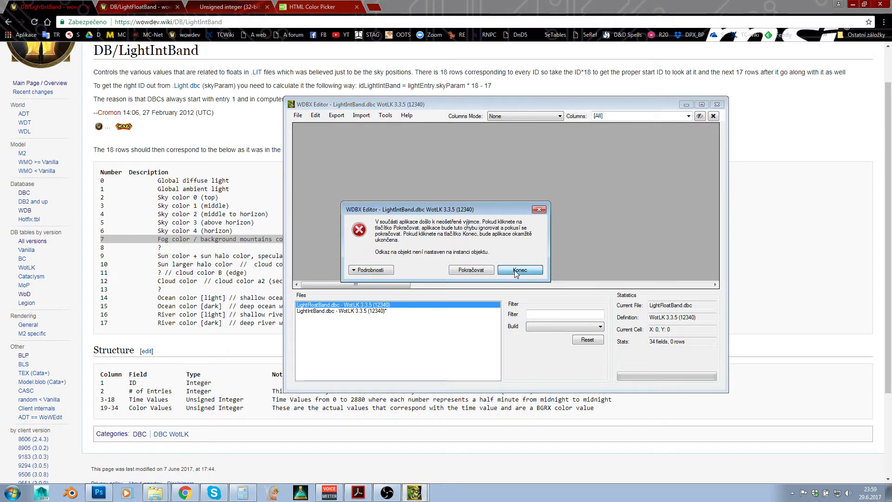
pyautogui.click(514, 275)
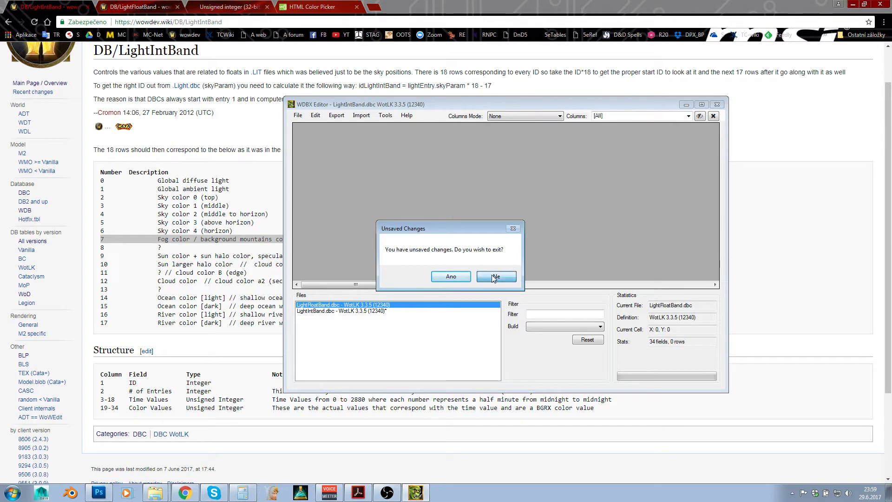
pyautogui.click(494, 278)
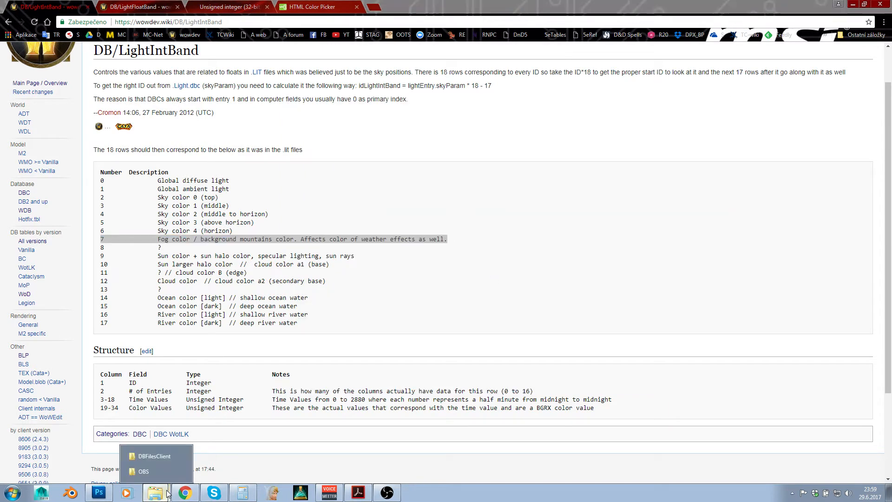
# - Open LightIntBand.dbc from the DBFilesClient folder in WDBX Editor using the WotLK 3.3.5 (12340) definition
pyautogui.click(151, 458)
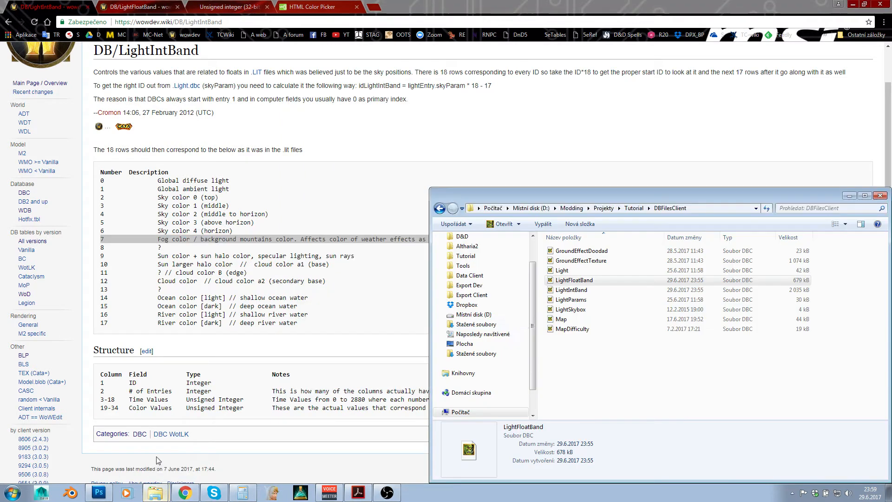
pyautogui.doubleClick(574, 291)
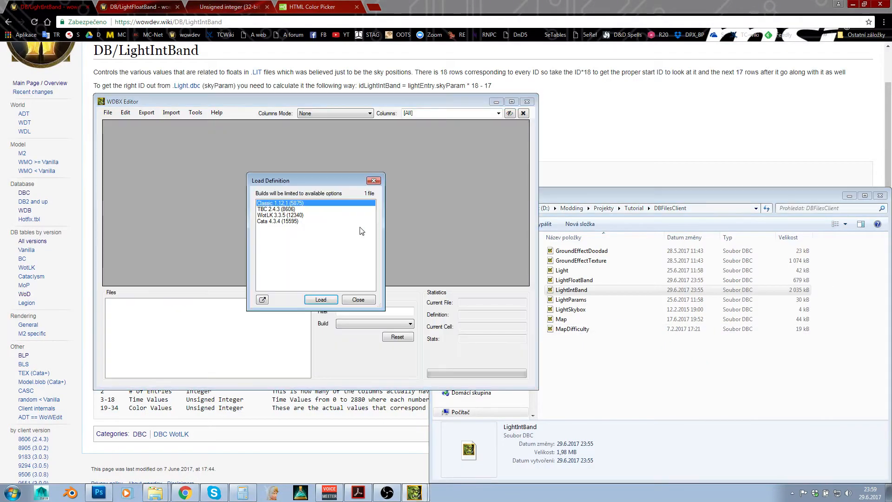
pyautogui.doubleClick(267, 215)
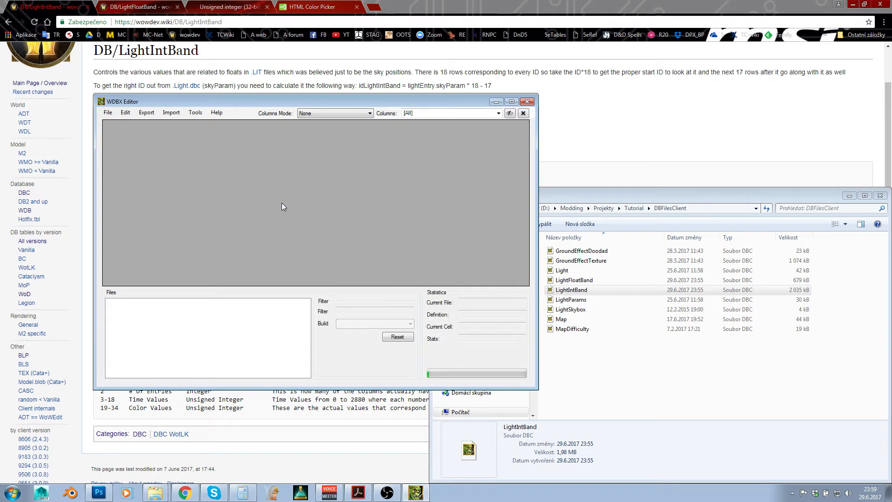
# - Go to the last rows of LightIntBand.dbc and view the first time values of row 18011
pyautogui.moveTo(525, 135); pyautogui.dragTo(525, 267)
pyautogui.click(226, 228)
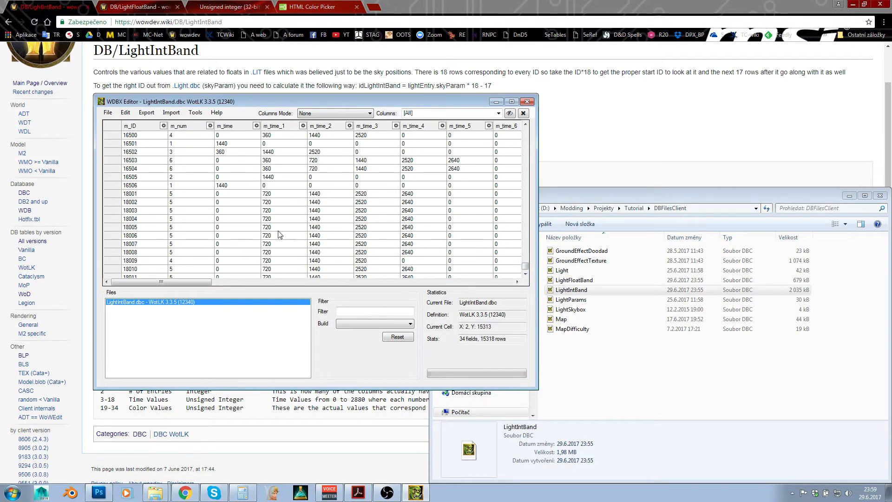
pyautogui.click(321, 203)
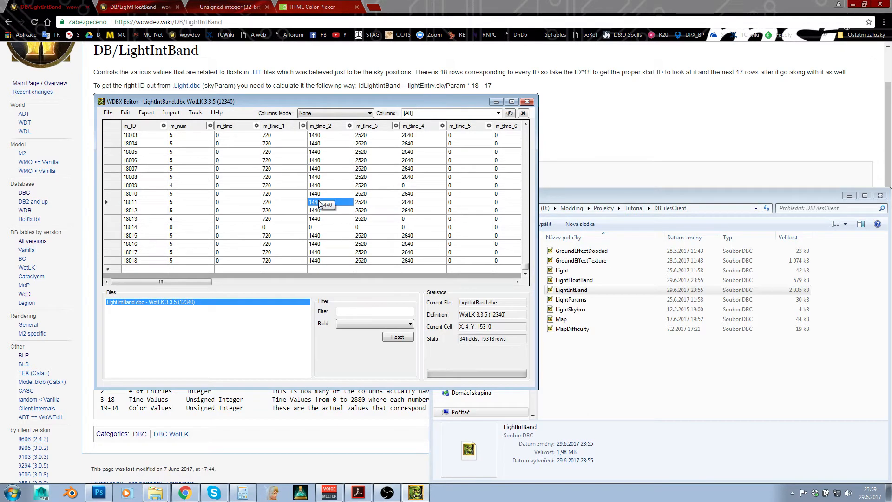
pyautogui.press('Left')
pyautogui.press('Left')
pyautogui.press('Right')
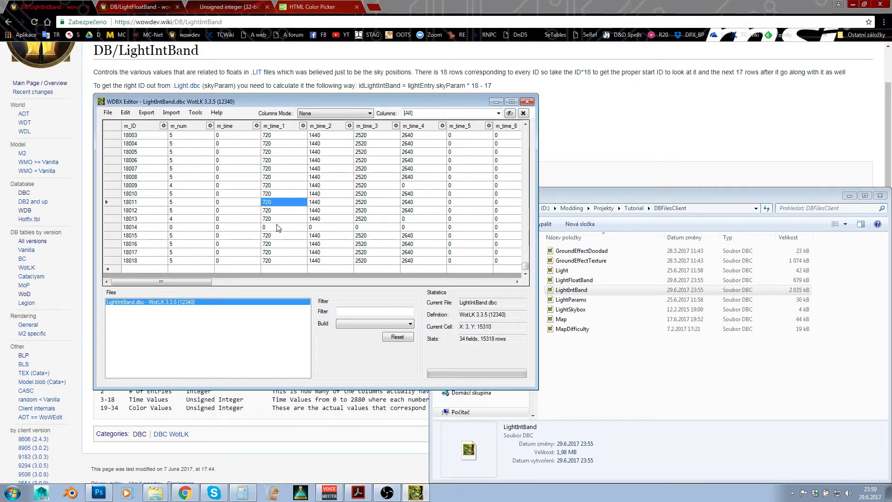
# - Move along row 18011 through the time columns to its color data up to m_data_3
pyautogui.press('Right')
pyautogui.press('Right')
pyautogui.press('Right')
pyautogui.press('Right')
pyautogui.press('Right')
pyautogui.press('Right')
pyautogui.press('Right')
pyautogui.press('Right')
pyautogui.press('Right')
pyautogui.press('Right')
pyautogui.press('Right')
pyautogui.press('Right')
pyautogui.press('Right')
pyautogui.press('Right')
pyautogui.press('Right')
pyautogui.press('Right')
pyautogui.press('Right')
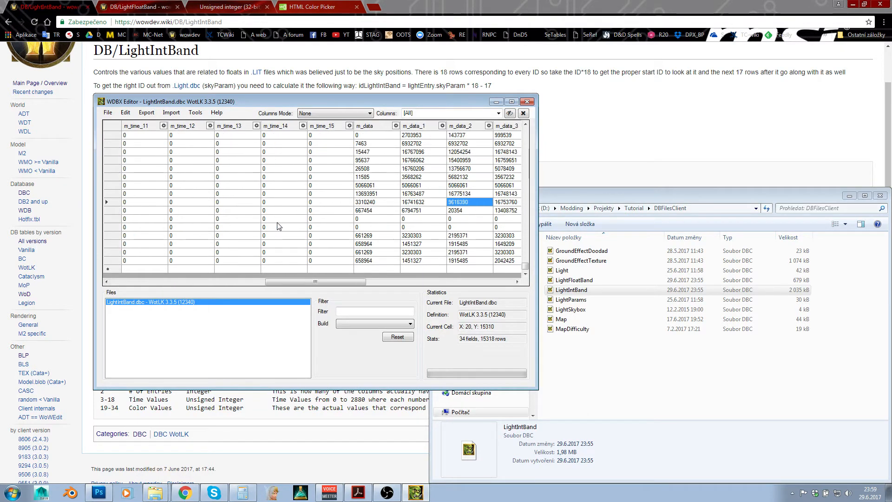
pyautogui.press('Right')
# - Place the editor window clear of the wiki's row descriptions and examine the color values of rows 18009, 18010 and 18012
pyautogui.click(346, 194)
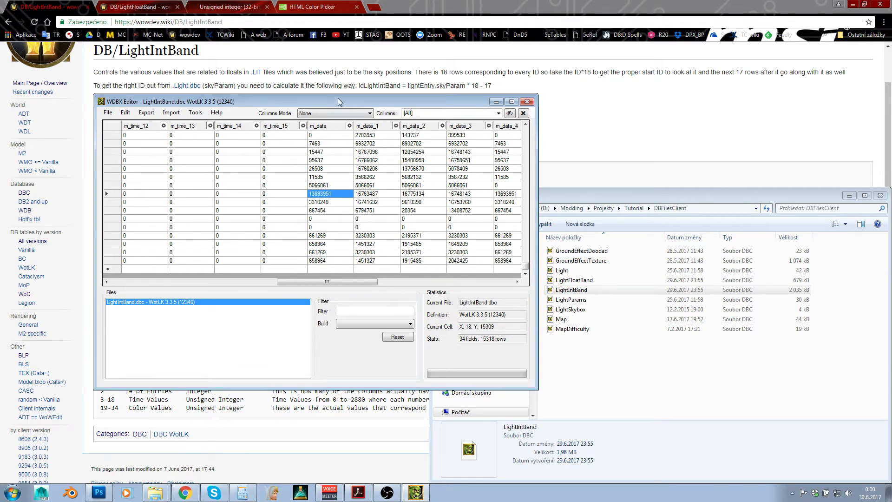
pyautogui.moveTo(338, 98); pyautogui.dragTo(562, 96)
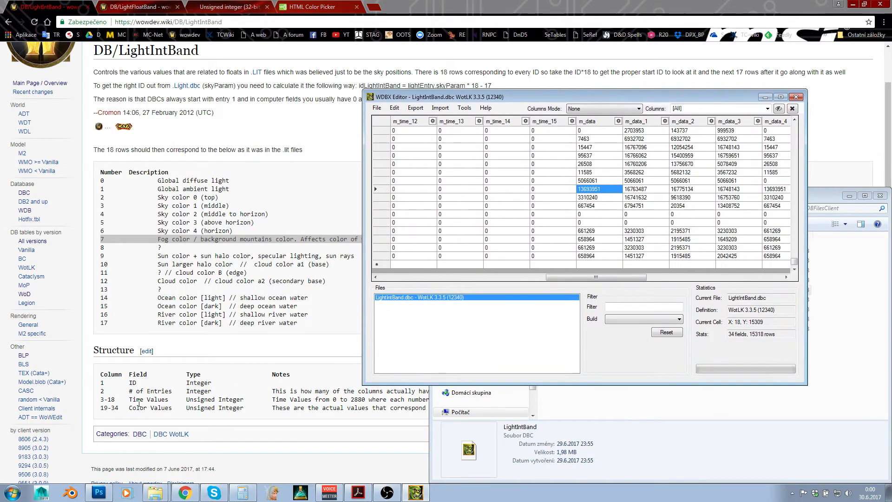
pyautogui.press('Up')
pyautogui.press('Right')
pyautogui.press('Right')
pyautogui.press('Right')
pyautogui.press('Right')
pyautogui.press('Right')
pyautogui.press('Right')
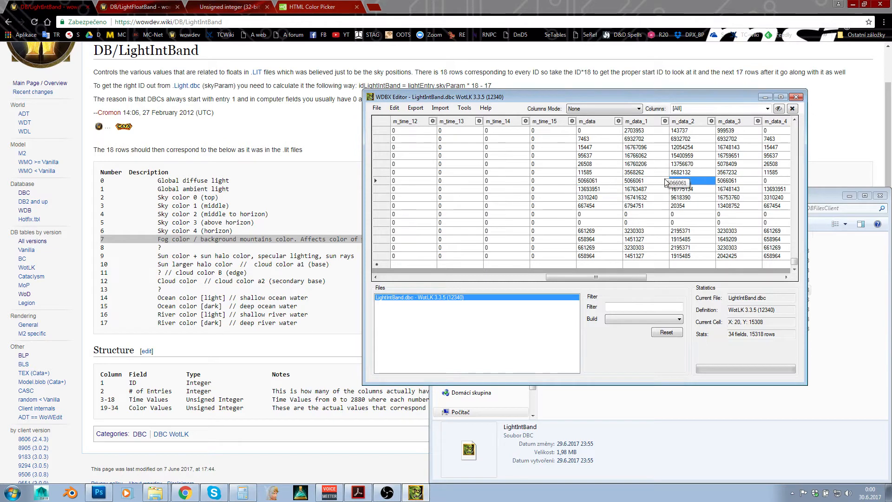
pyautogui.click(443, 189)
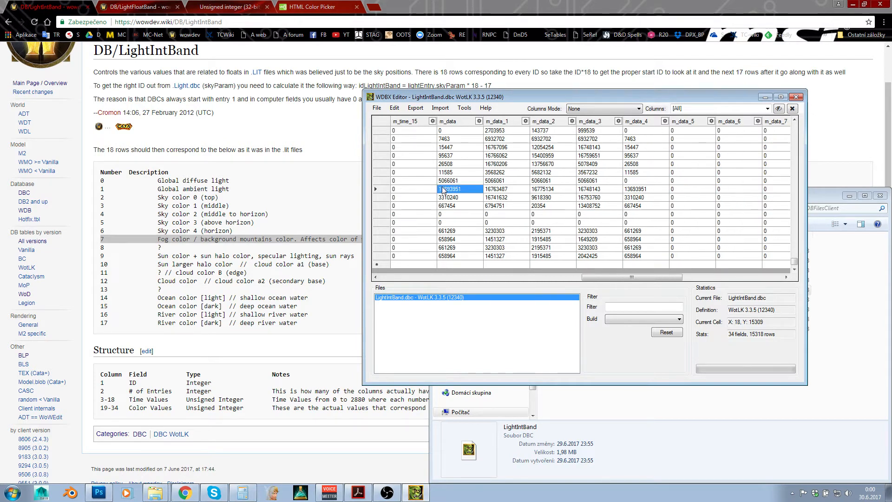
pyautogui.click(459, 206)
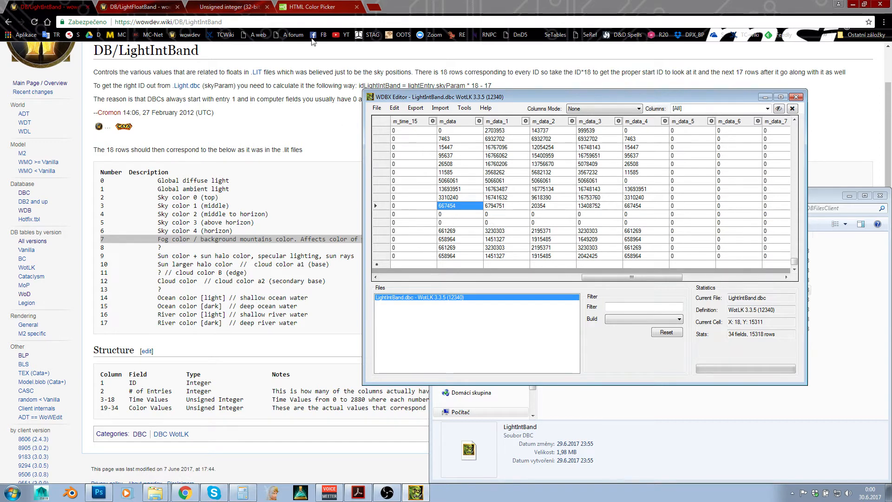
# - Switch to the browser's HTML Color Picker page and pick the colors #9999ff, #66ffff and #ccccff in turn
pyautogui.click(318, 5)
pyautogui.click(227, 194)
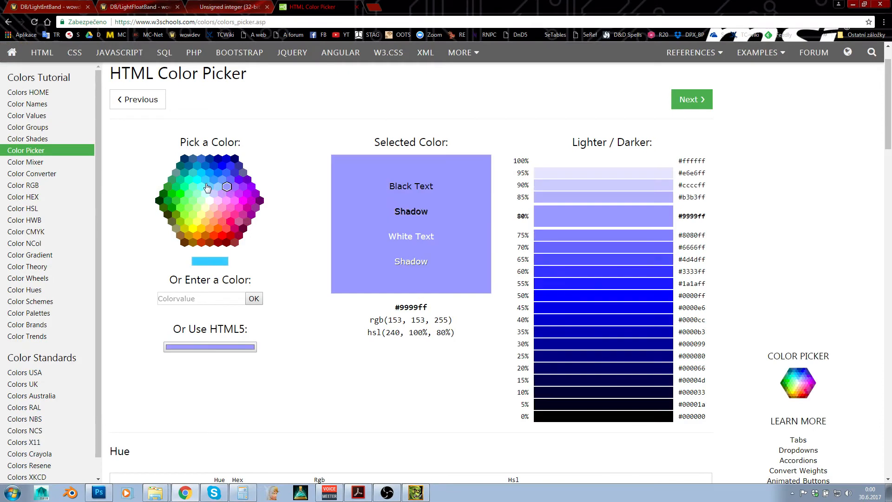
pyautogui.click(202, 187)
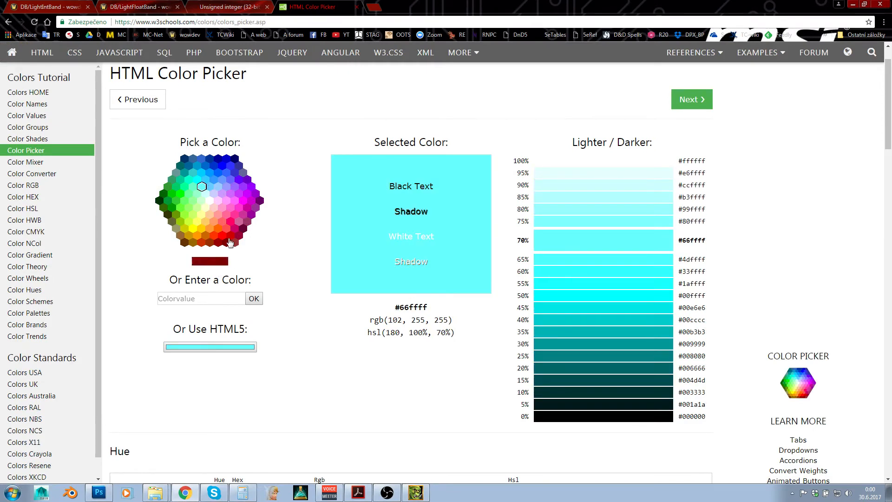
pyautogui.click(215, 193)
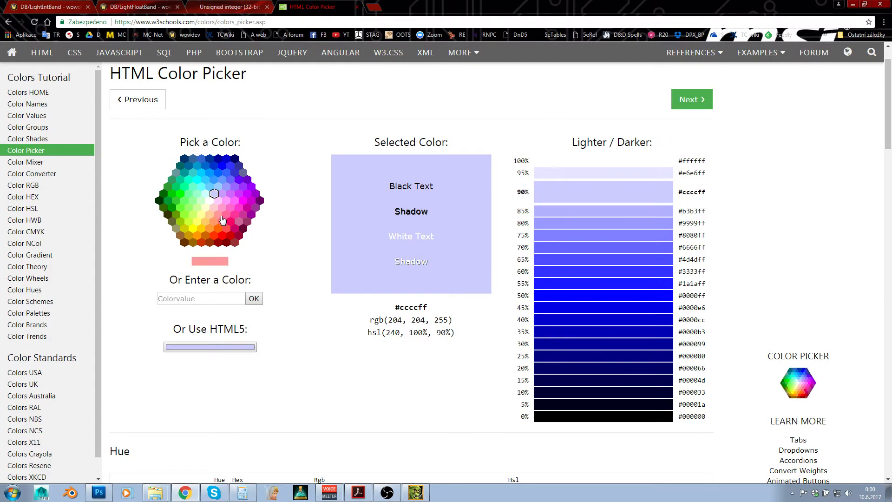
# - Pick progressively darker blue shades from the Lighter / Darker scale, ending with #000066
pyautogui.click(581, 282)
pyautogui.click(574, 320)
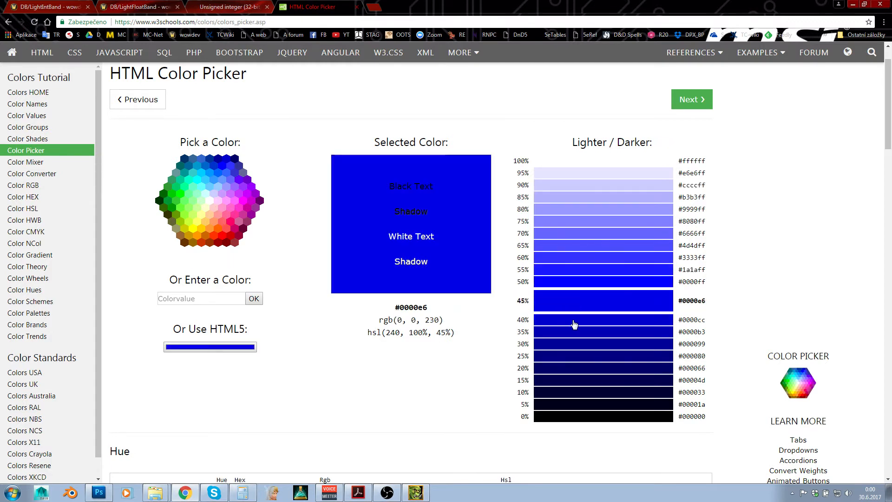
pyautogui.click(581, 367)
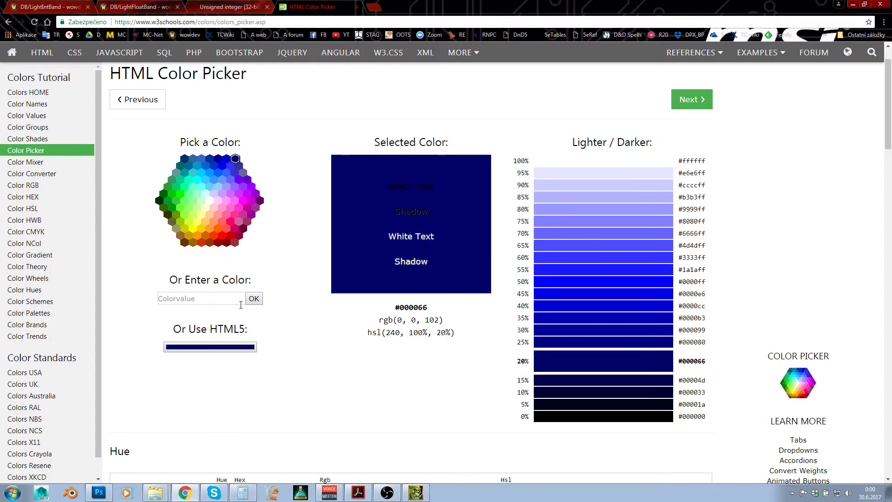
# - Highlight the hex code #000066 shown for the selected color on the HTML Color Picker page
pyautogui.click(213, 301)
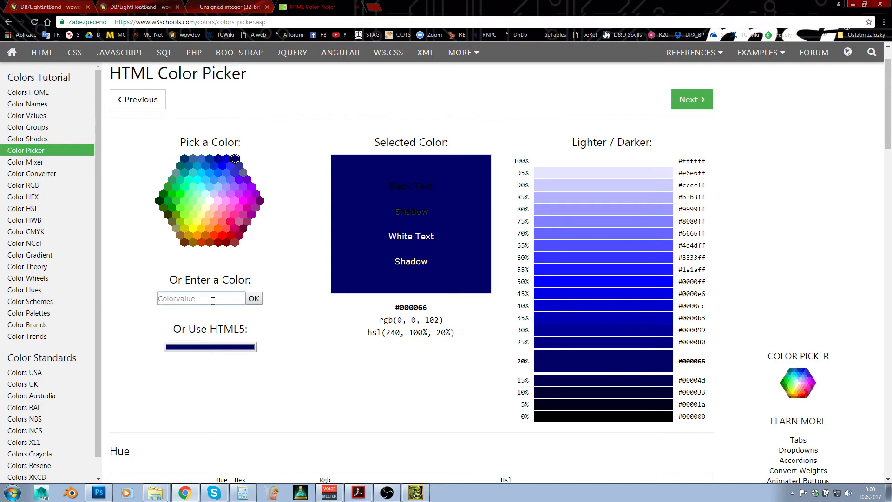
pyautogui.click(314, 366)
pyautogui.scroll(-1, 330, 358)
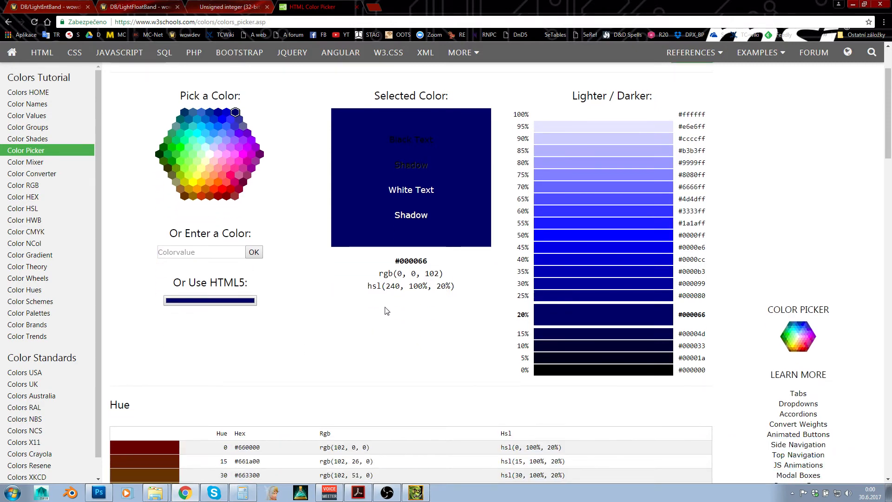
pyautogui.doubleClick(402, 261)
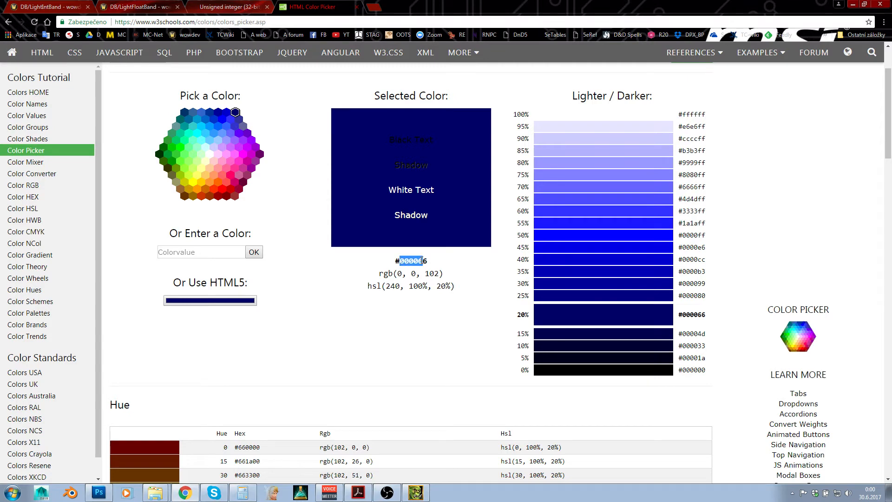
# - Switch to Photoshop, pick the purple aa4ef1 in the foreground color picker, select its hex code and cancel the picker
pyautogui.click(98, 492)
pyautogui.click(246, 73)
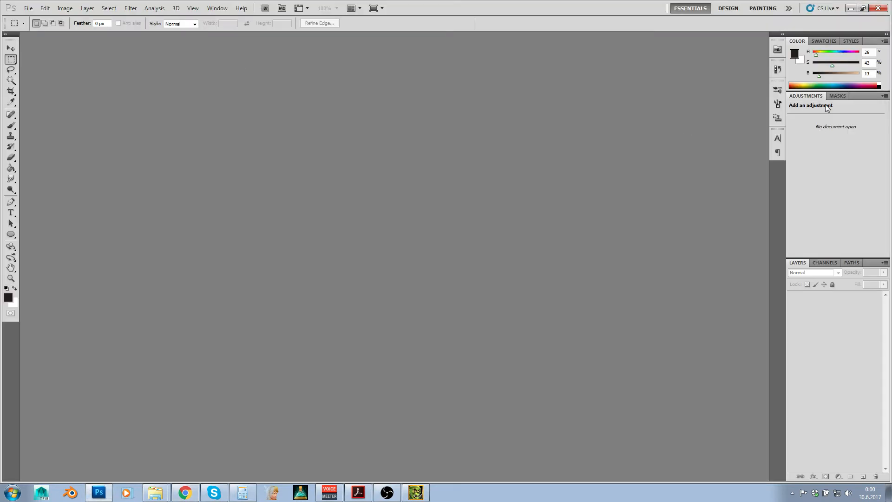
pyautogui.click(799, 55)
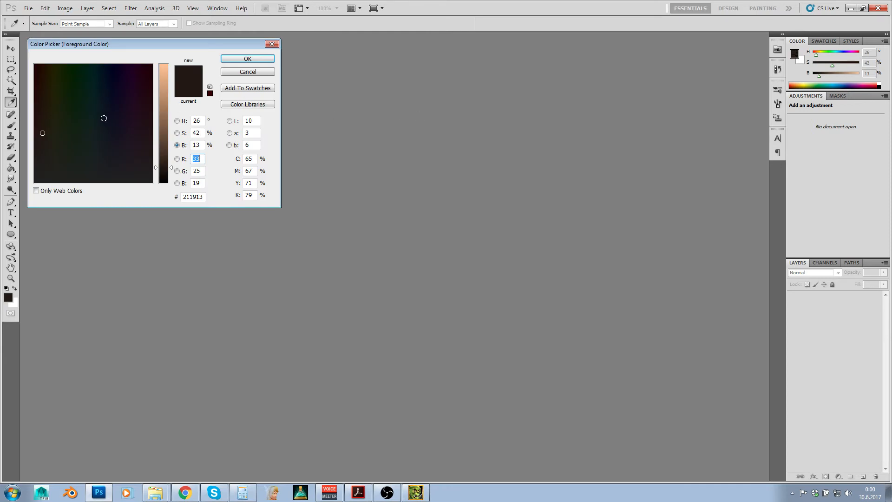
pyautogui.click(124, 102)
pyautogui.click(163, 70)
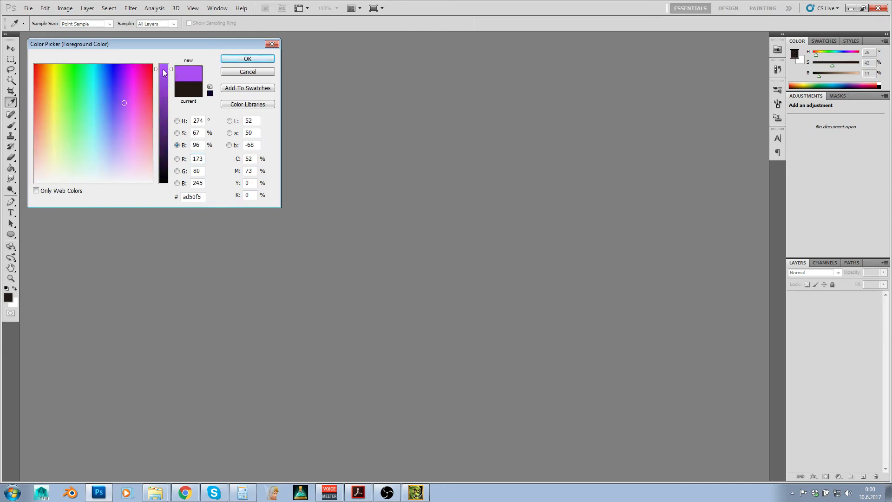
pyautogui.click(182, 194)
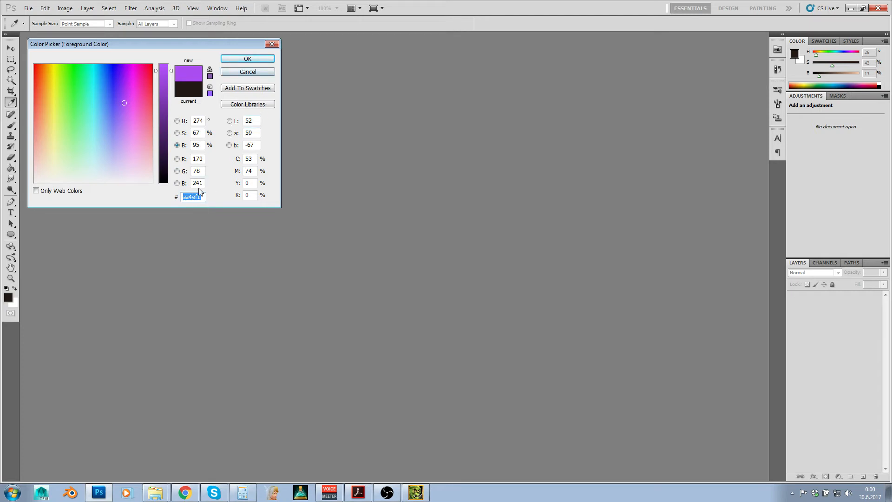
pyautogui.moveTo(185, 197); pyautogui.dragTo(189, 197)
pyautogui.click(242, 71)
# - Return to the browser's 32-bit unsigned integer converter and convert the hexadecimal value 00AA4EF1 to decimal
pyautogui.click(191, 490)
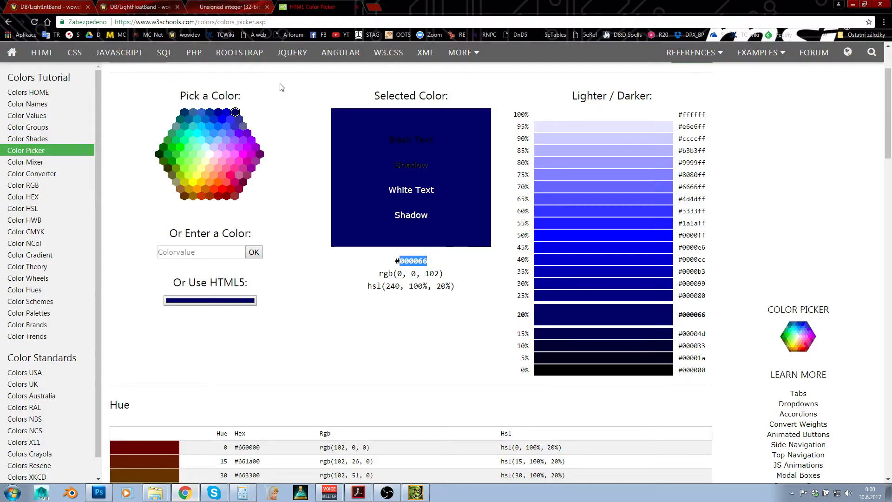
pyautogui.click(230, 6)
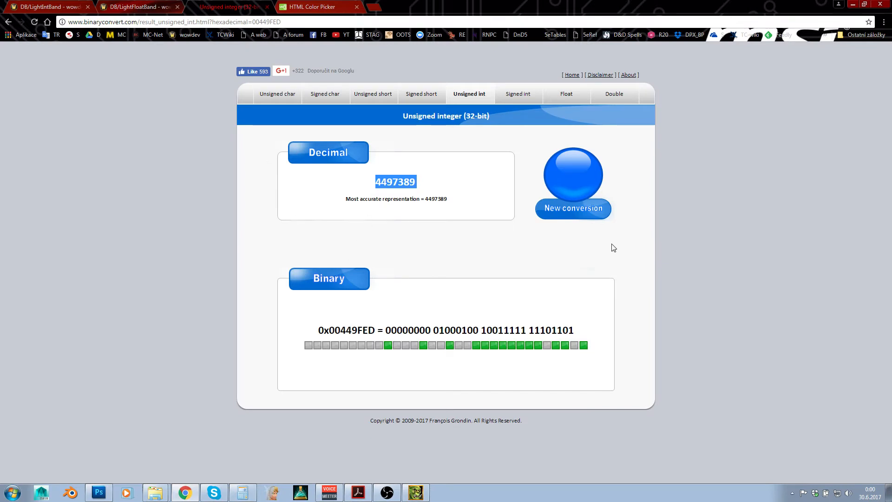
pyautogui.click(579, 184)
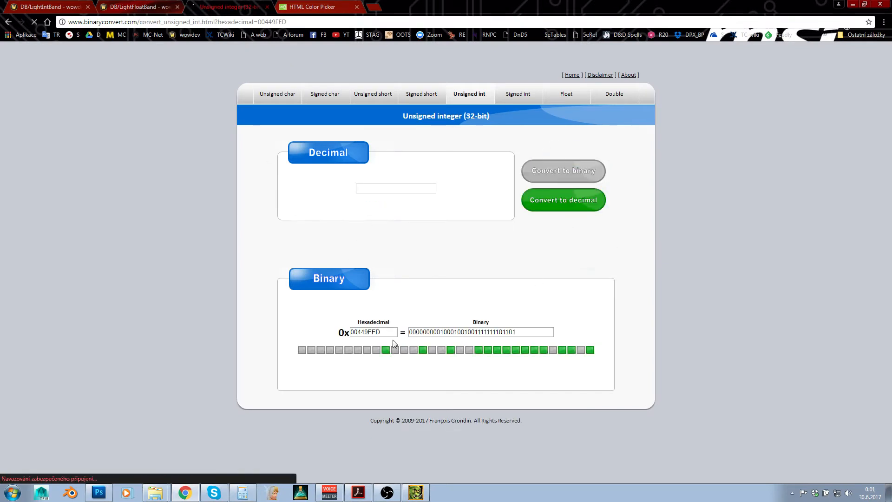
pyautogui.doubleClick(369, 331)
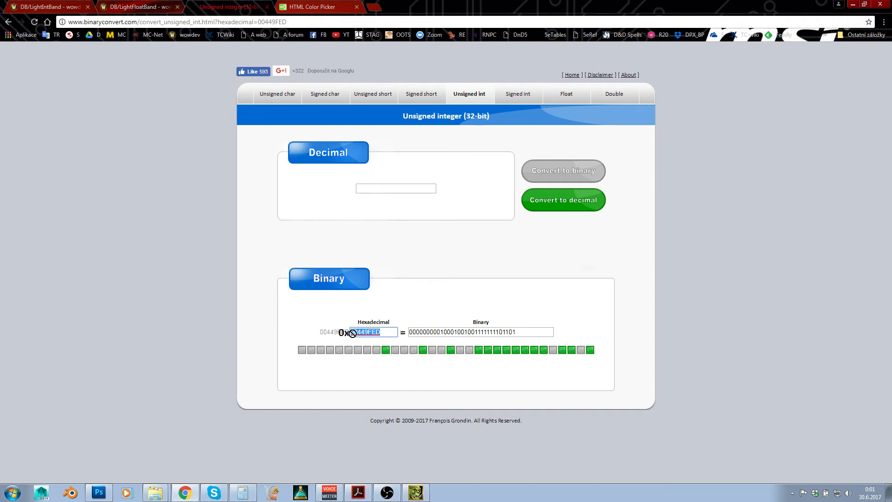
pyautogui.write('00aa48f1')
pyautogui.click(567, 203)
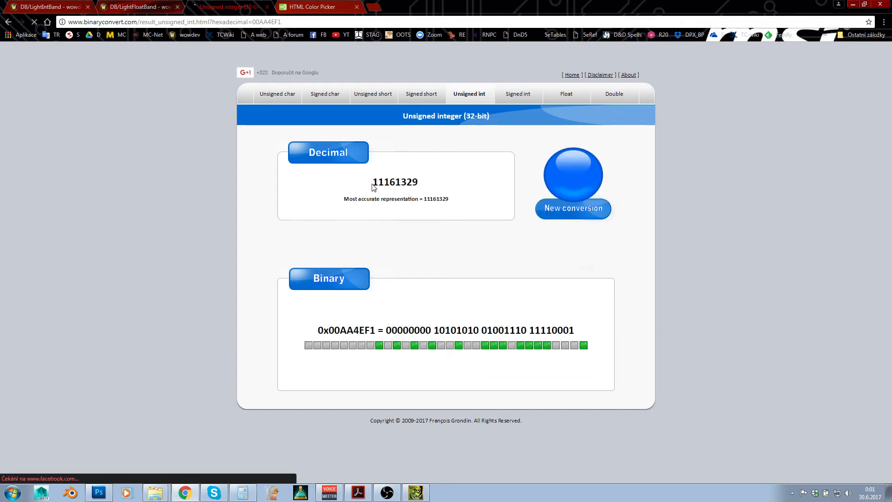
# - Highlight the decimal result, the AA4EF1 color part of the hexadecimal value and the binary digits in turn
pyautogui.moveTo(373, 181); pyautogui.dragTo(420, 184)
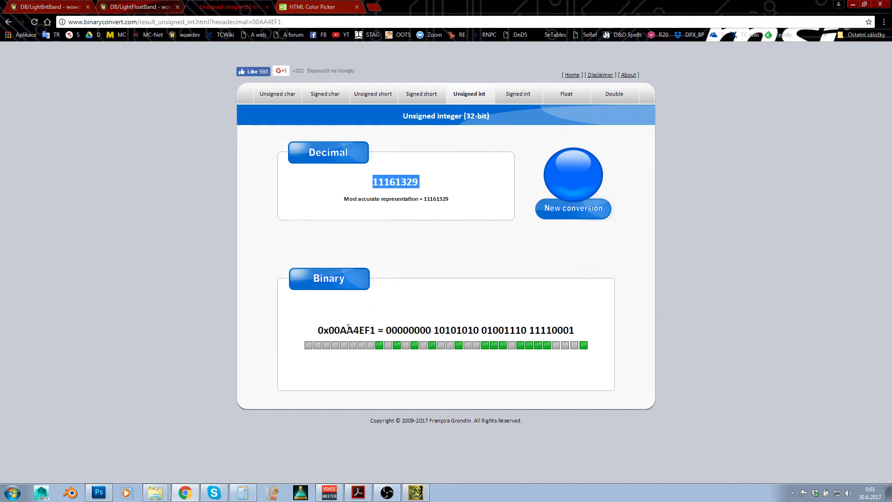
pyautogui.moveTo(341, 330); pyautogui.dragTo(374, 331)
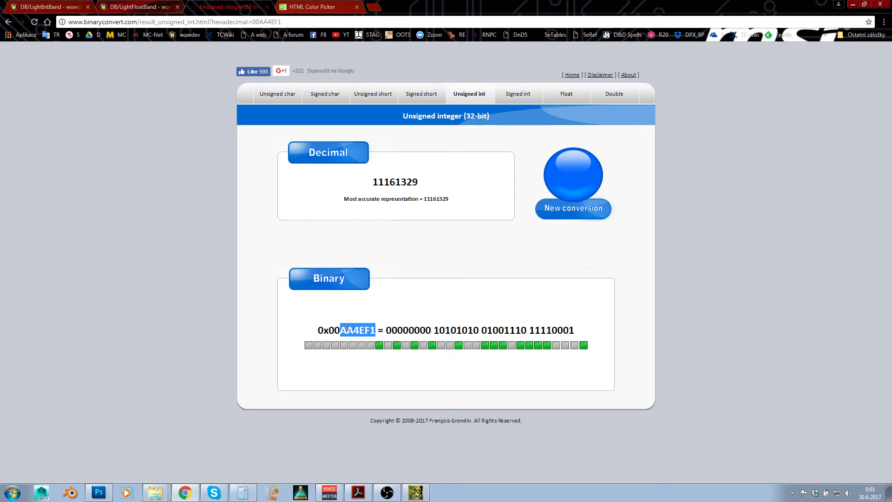
pyautogui.click(435, 195)
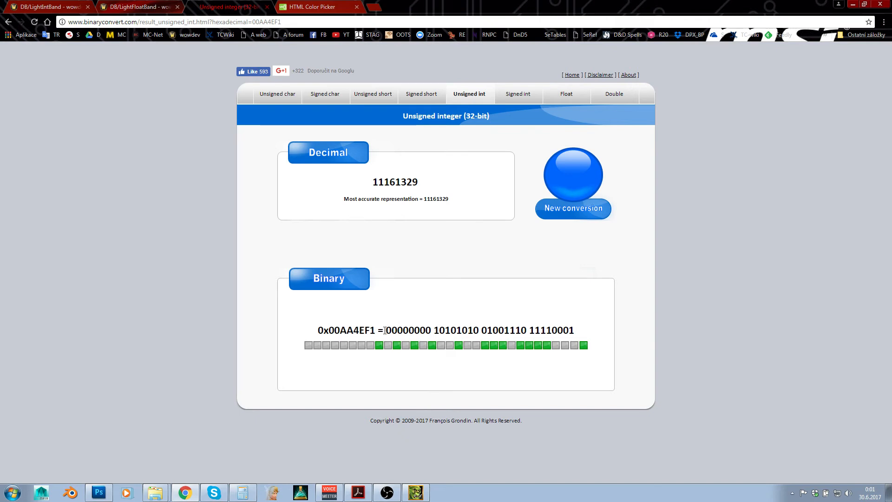
pyautogui.moveTo(385, 330); pyautogui.dragTo(575, 324)
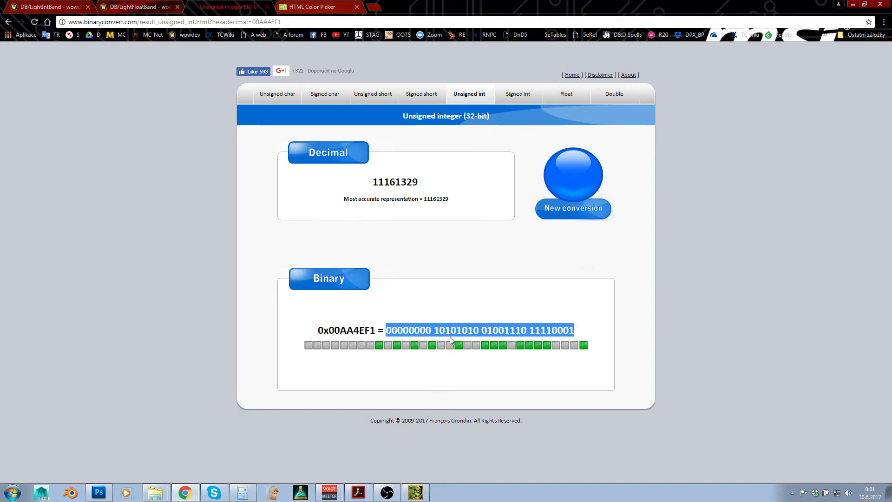
# - Select the converted decimal value and switch to WDBX Editor, moving to the m_data cell of row 18013
pyautogui.moveTo(370, 184); pyautogui.dragTo(425, 185)
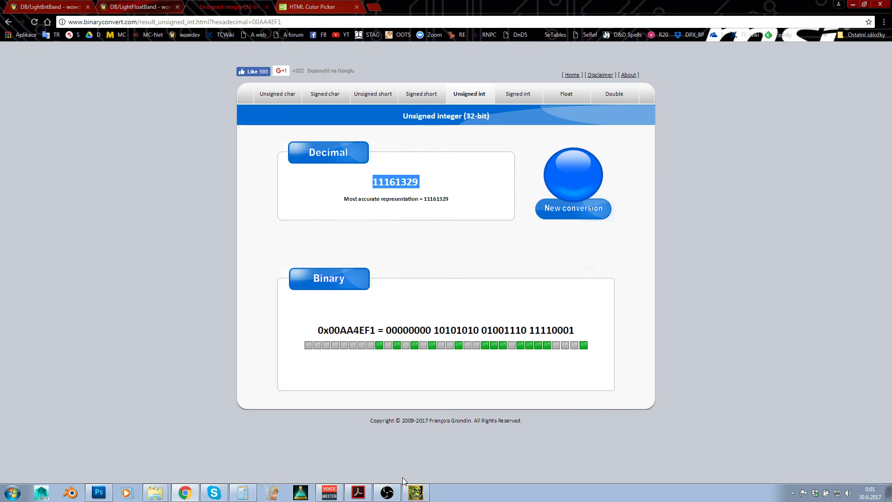
pyautogui.click(415, 492)
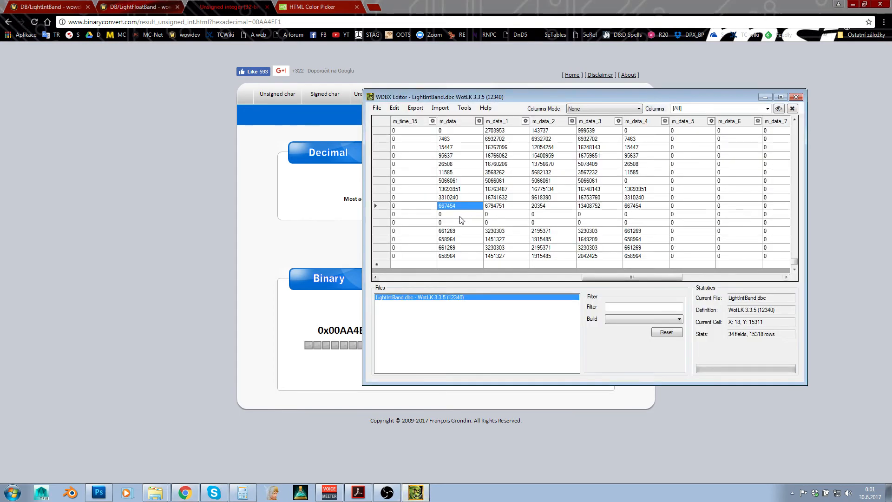
pyautogui.press('Down')
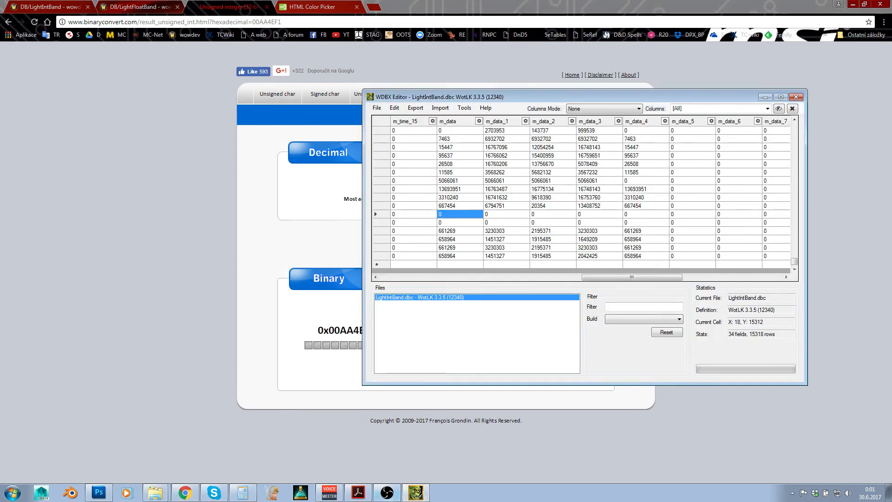
# - Switch to Photoshop, set the foreground color to the light blue 2cc7f4 and select its hex code before accepting
pyautogui.click(105, 496)
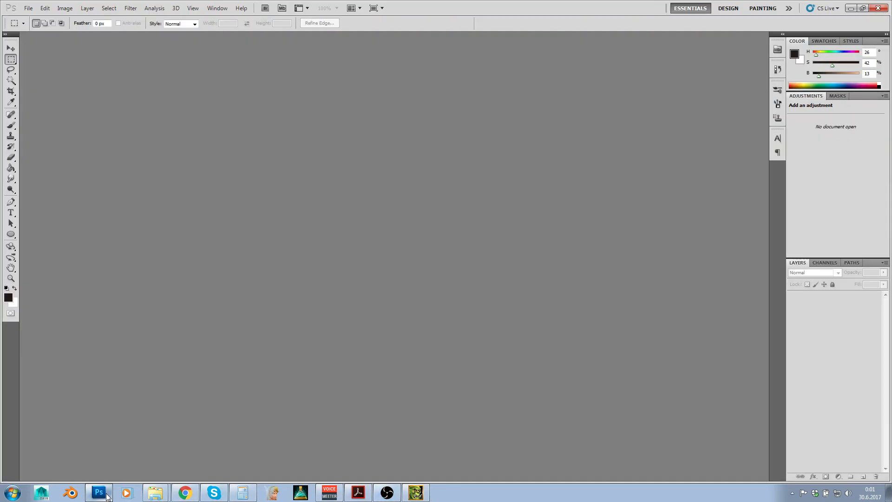
pyautogui.click(794, 55)
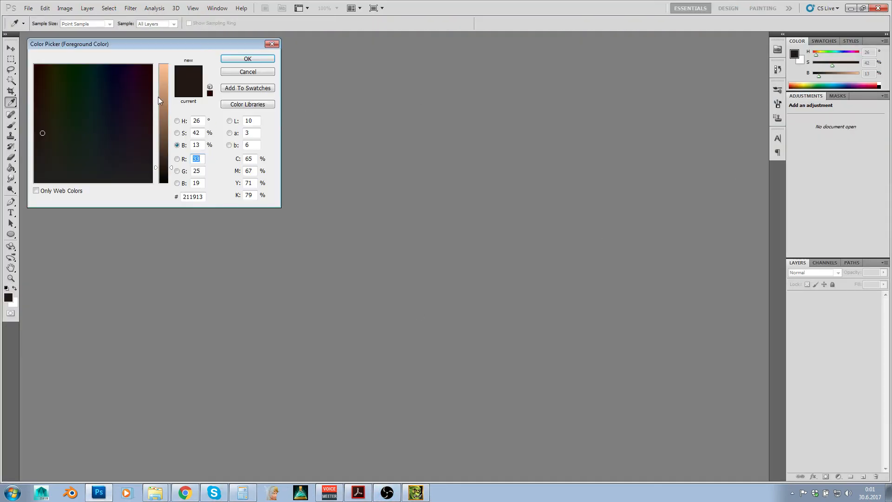
pyautogui.click(98, 85)
pyautogui.moveTo(163, 86); pyautogui.dragTo(163, 69)
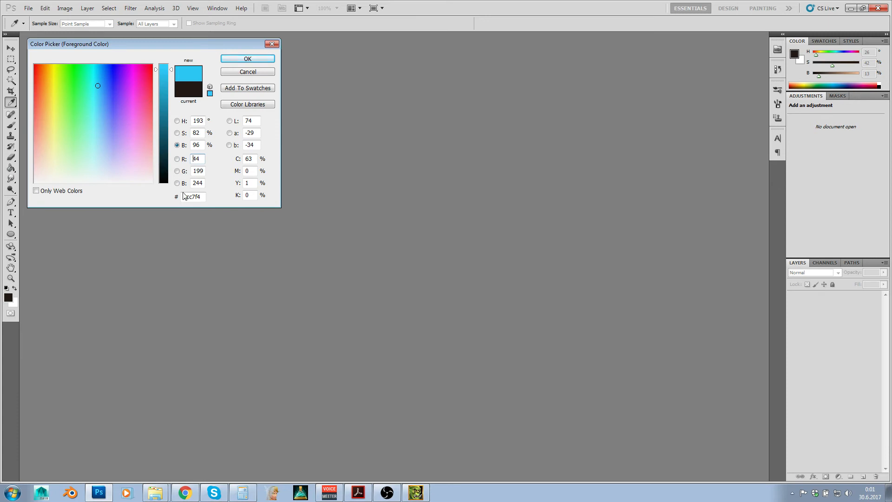
pyautogui.moveTo(208, 197); pyautogui.dragTo(168, 197)
pyautogui.click(248, 59)
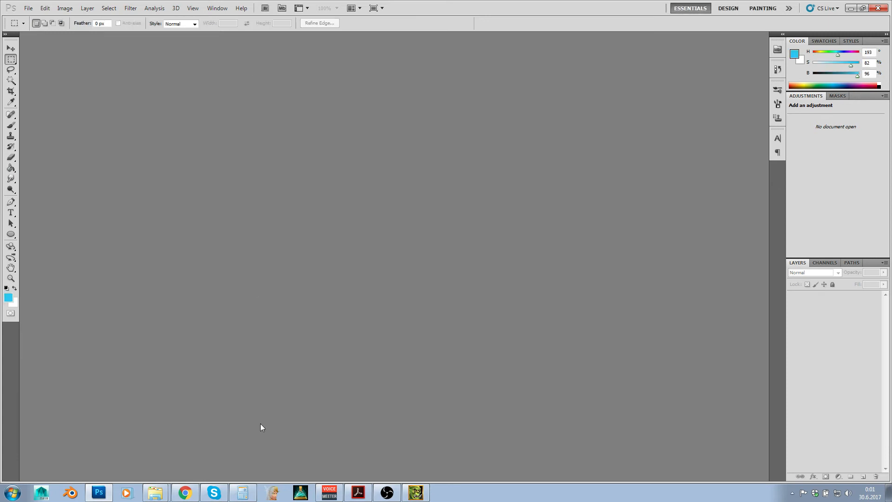
# - Return to the browser's converter, convert the hexadecimal value 002cc7f4 to decimal and select the result
pyautogui.click(185, 493)
pyautogui.click(351, 335)
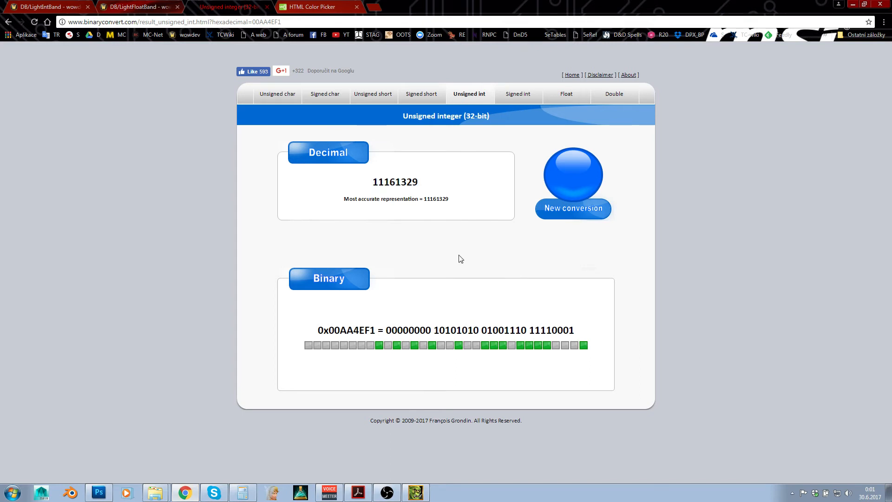
pyautogui.click(564, 180)
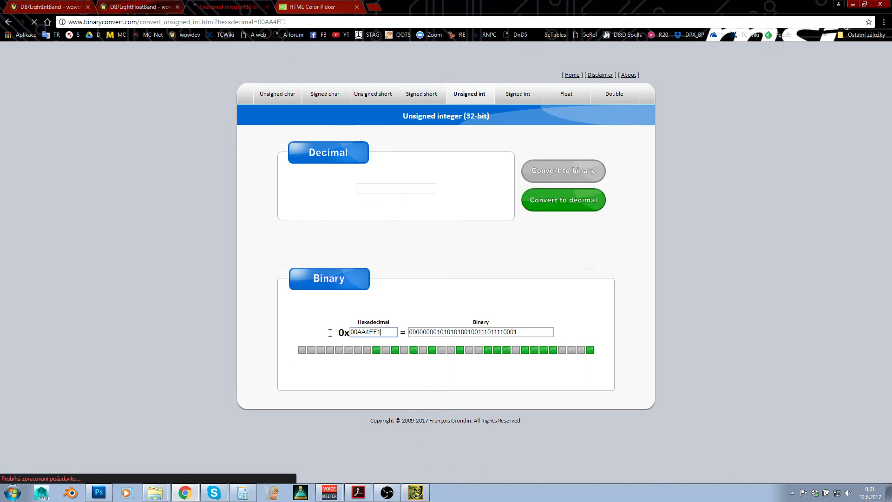
pyautogui.hotkey('ctrl', 'a')
pyautogui.write('002cc7f4')
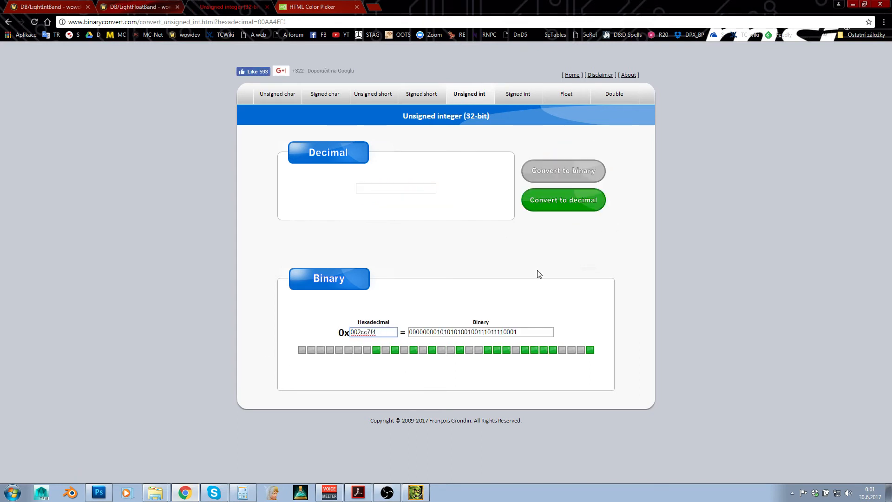
pyautogui.click(560, 203)
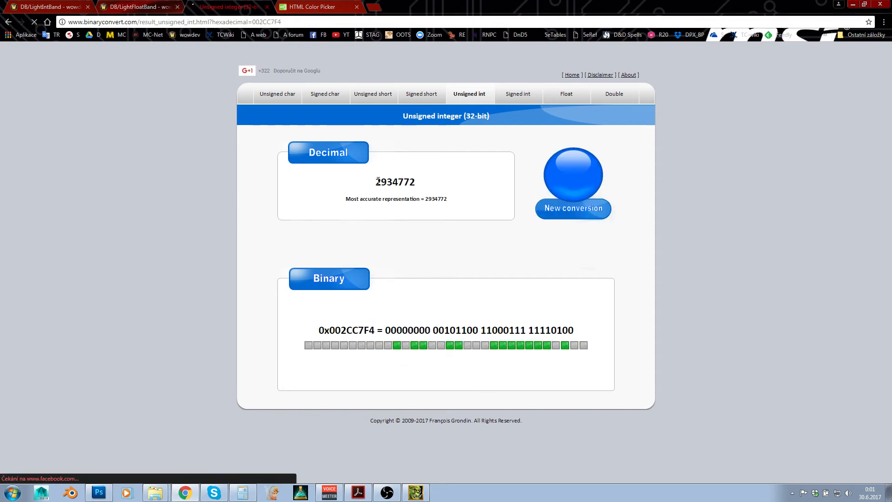
pyautogui.moveTo(379, 181); pyautogui.dragTo(415, 183)
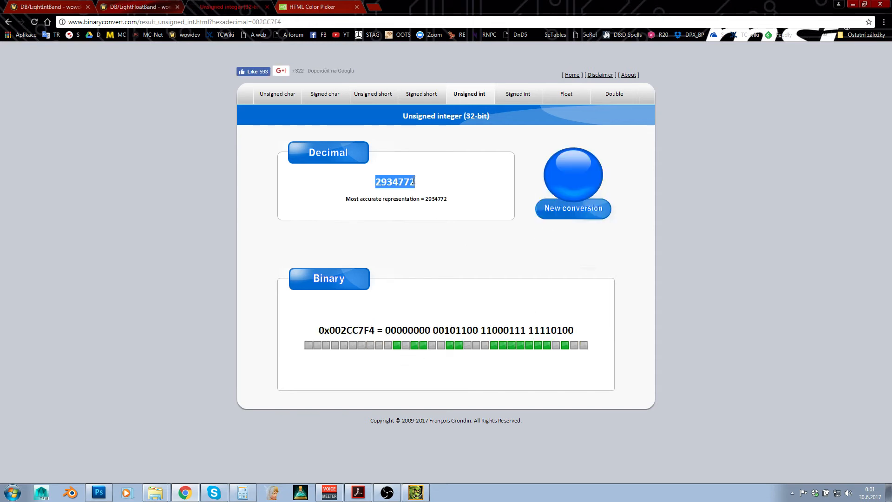
# - Minimize the browser and switch to WDBX Editor, bringing the table back to its m_ID and m_num columns
pyautogui.click(856, 6)
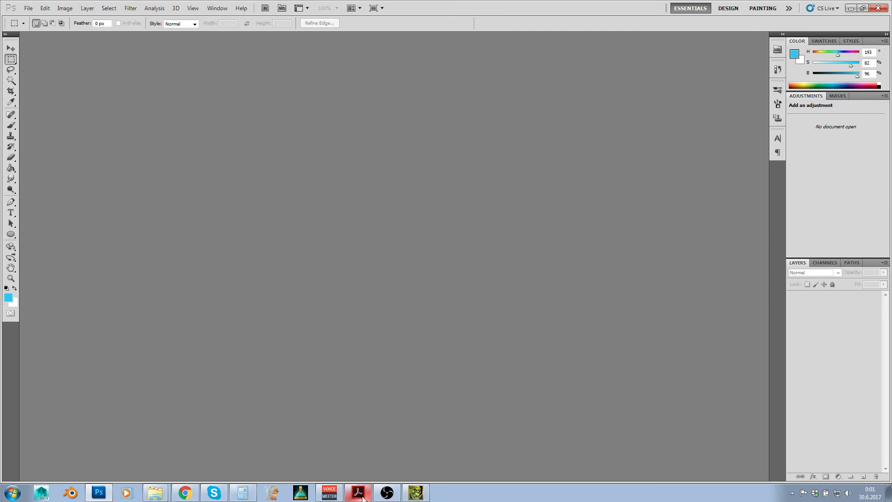
pyautogui.click(425, 492)
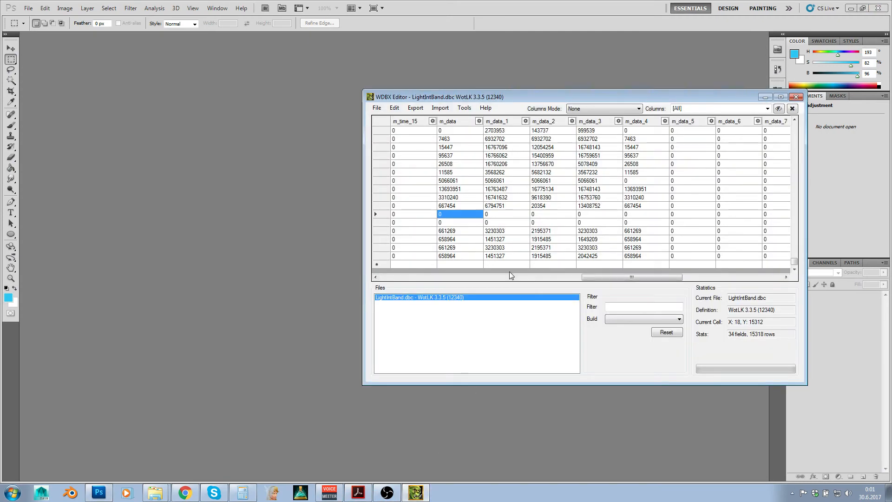
pyautogui.moveTo(609, 277); pyautogui.dragTo(400, 275)
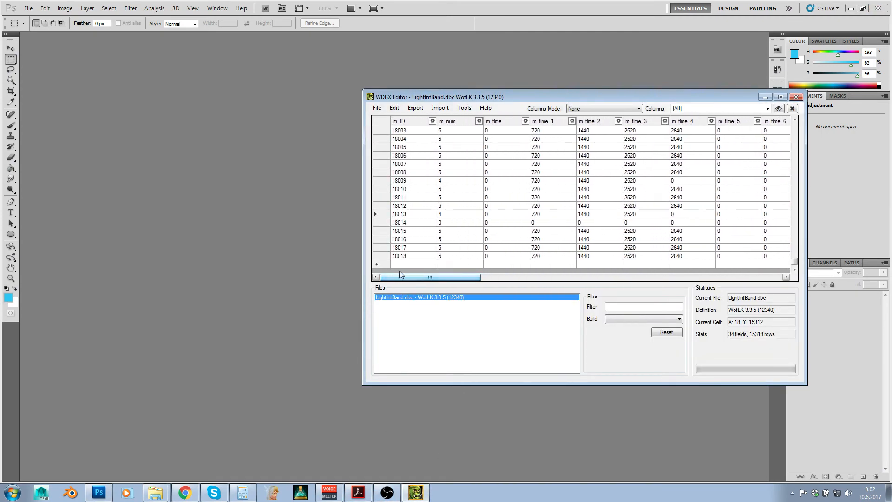
# - Show the DB/LightIntBand wiki page in the browser and compare its row descriptions with the rows from 18001 in WDBX Editor
pyautogui.click(185, 493)
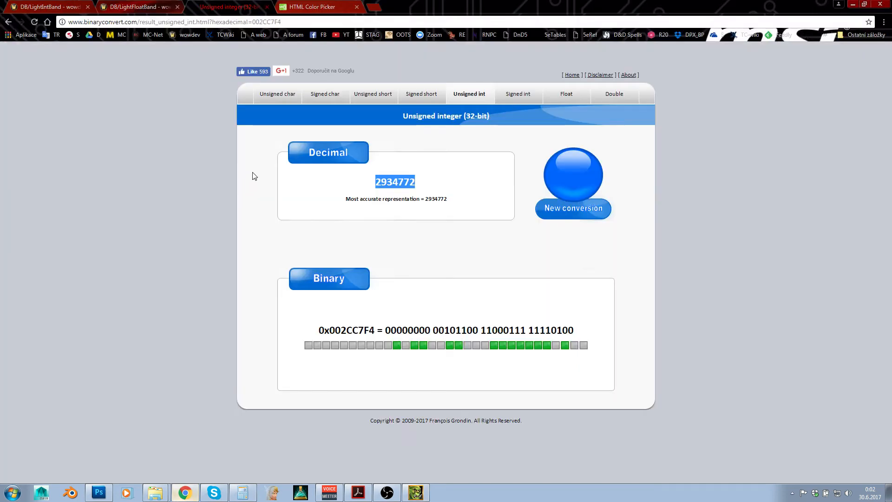
pyautogui.click(123, 3)
pyautogui.click(64, 5)
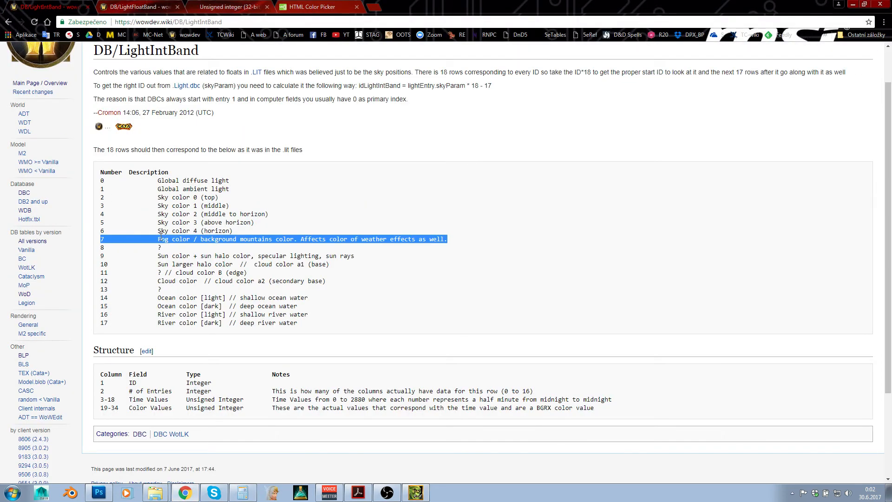
pyautogui.click(416, 492)
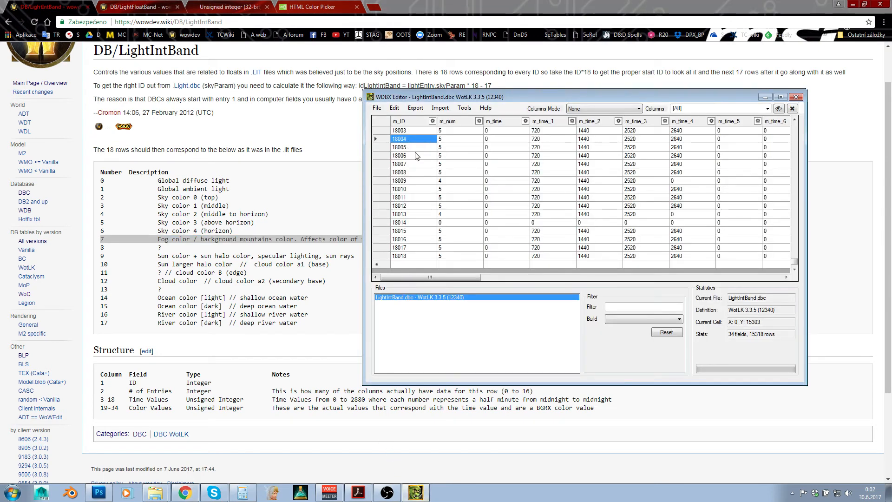
pyautogui.scroll(-3, 414, 219)
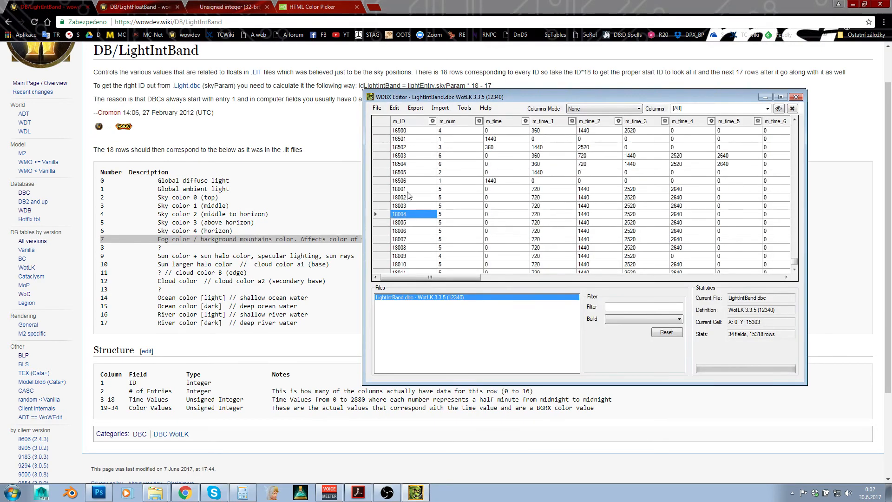
# - Locate row 18008, the fog color row of the 18001 block, and set its m_data value to 2934772
pyautogui.click(402, 190)
pyautogui.scroll(-2, 405, 200)
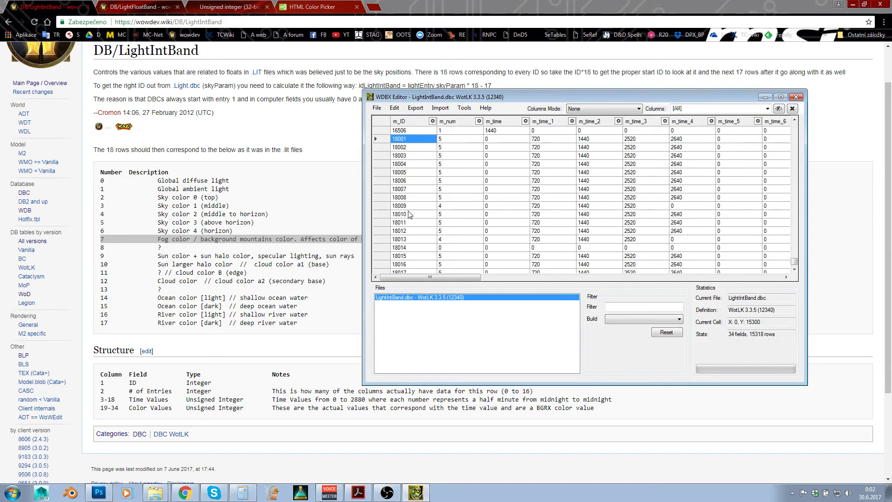
pyautogui.click(402, 198)
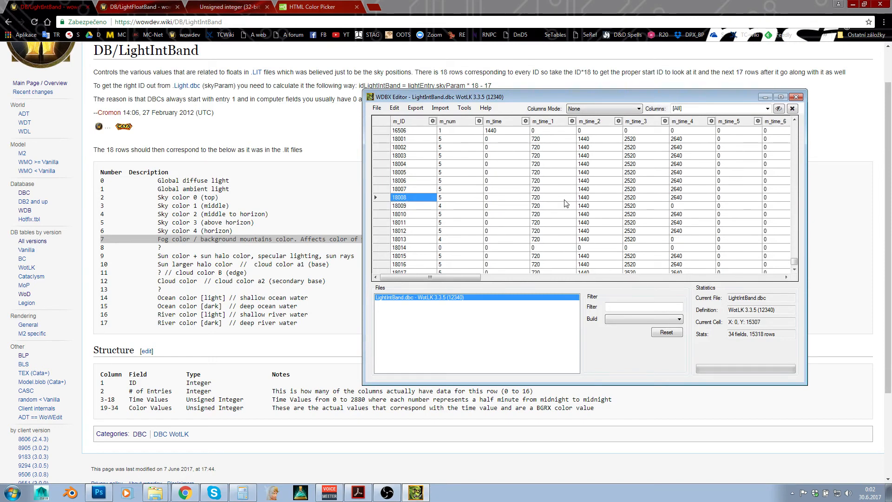
pyautogui.press('Right')
pyautogui.press('Right')
pyautogui.press('Right')
pyautogui.press('Right')
pyautogui.press('Right')
pyautogui.press('Right')
pyautogui.press('Right')
pyautogui.press('Right')
pyautogui.press('Right')
pyautogui.press('Right')
pyautogui.press('Right')
pyautogui.press('Right')
pyautogui.press('Right')
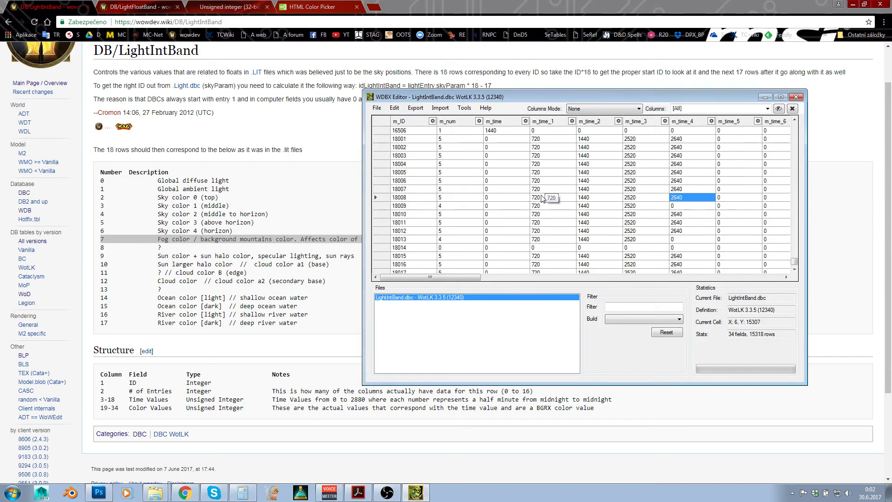
pyautogui.press('Right')
pyautogui.press('Right')
pyautogui.press('Right')
pyautogui.press('Right')
pyautogui.press('Right')
pyautogui.press('Right')
pyautogui.press('Right')
pyautogui.press('Right')
pyautogui.press('Right')
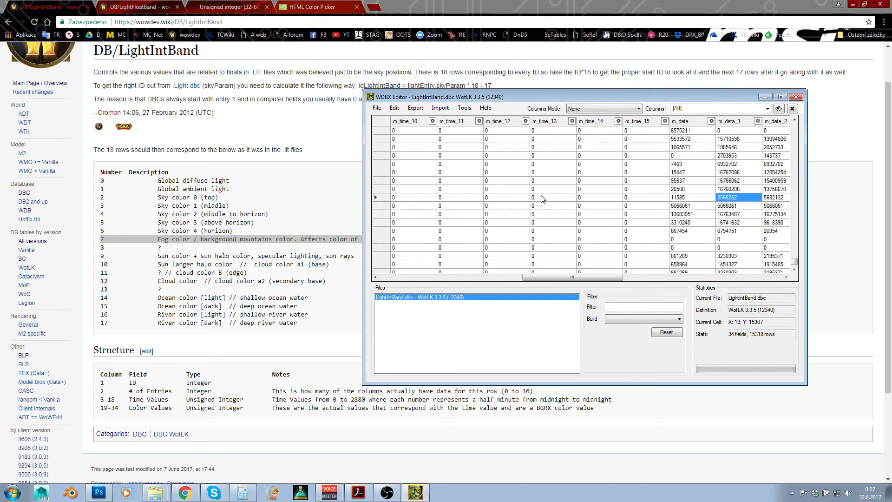
pyautogui.click(554, 201)
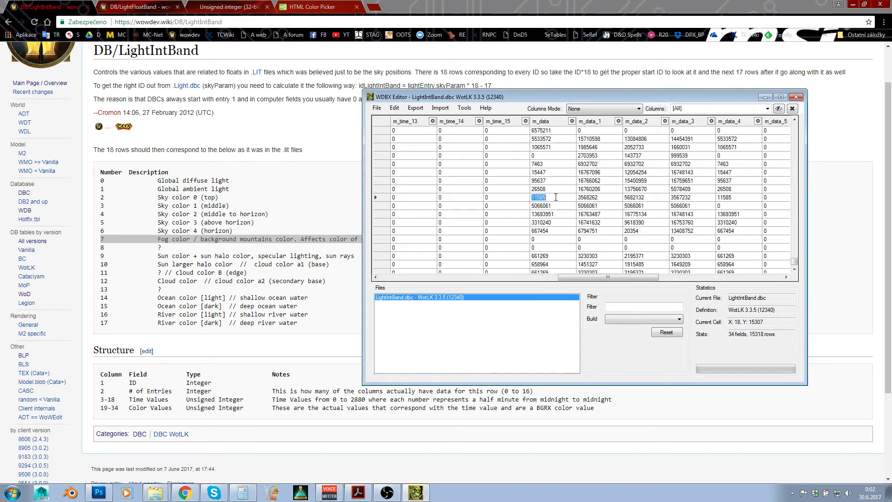
pyautogui.write('2934772')
# - Set m_data_1, m_data_2 and m_data_3 of row 18008 to 2934772
pyautogui.click(592, 200)
pyautogui.write('2934772')
pyautogui.click(638, 201)
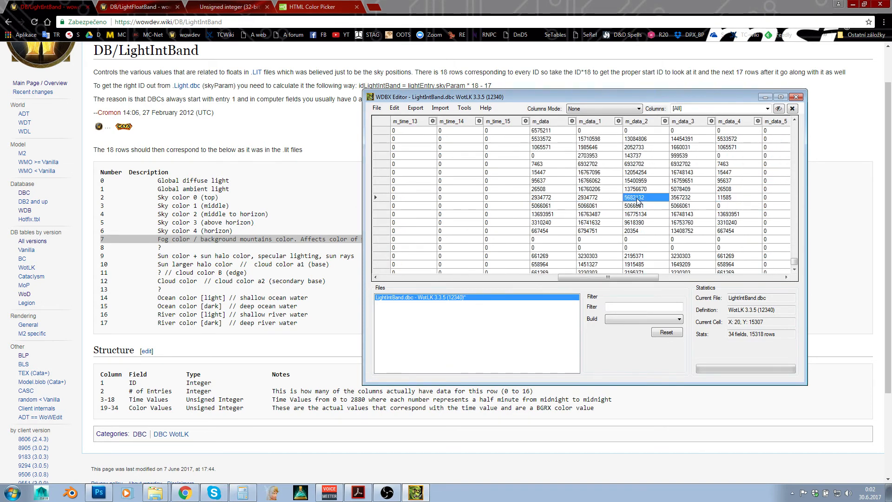
pyautogui.write('2934772')
pyautogui.click(691, 200)
pyautogui.write('2934772')
# - Set m_data_4, m_data_3, m_data_2 and m_data_1 of row 18008 to 0
pyautogui.click(733, 201)
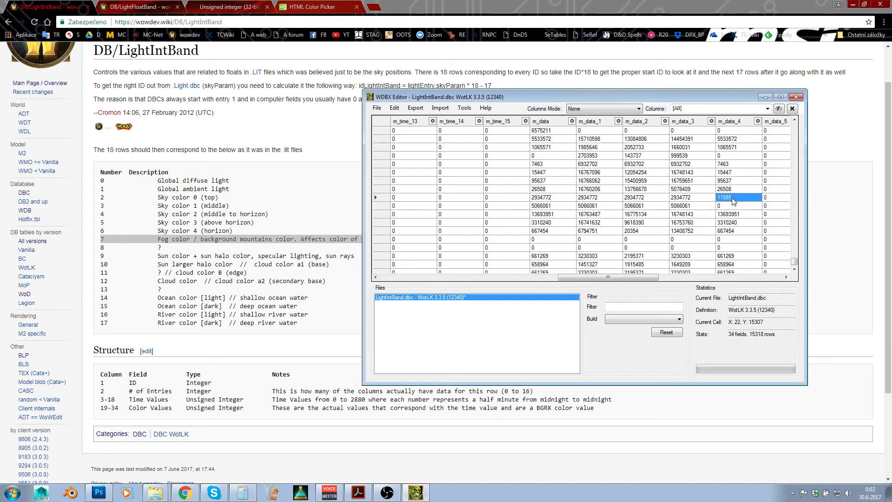
pyautogui.doubleClick(733, 198)
pyautogui.click(733, 215)
pyautogui.doubleClick(734, 197)
pyautogui.write('0')
pyautogui.click(704, 201)
pyautogui.write('0')
pyautogui.click(644, 199)
pyautogui.write('0')
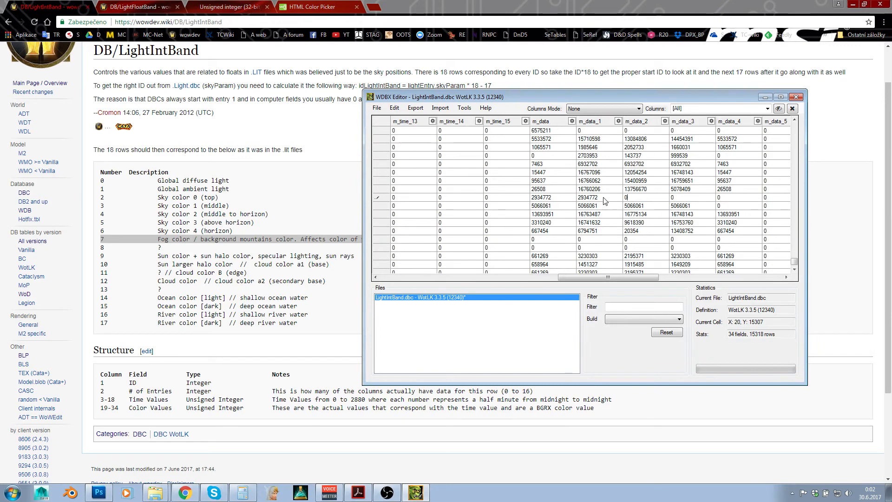
pyautogui.click(597, 200)
pyautogui.write('0')
pyautogui.click(587, 214)
pyautogui.click(588, 200)
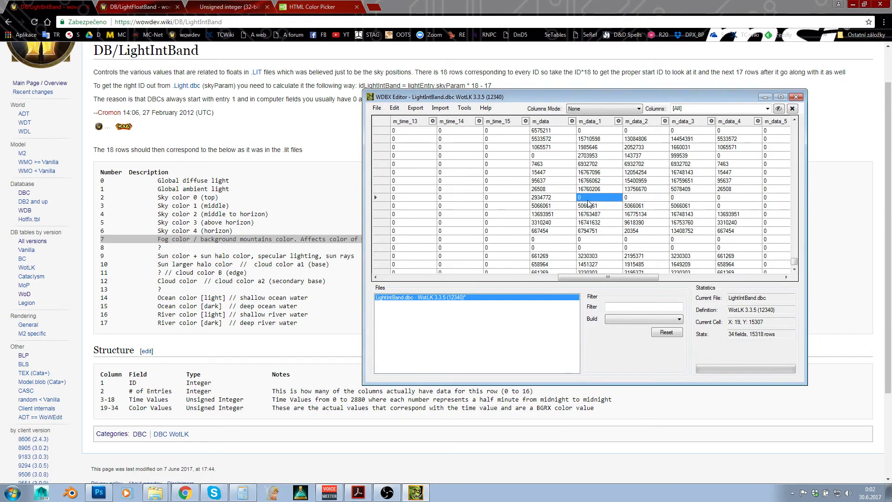
# - Set the m_num entry count of row 18008 to 1
pyautogui.press('Left')
pyautogui.press('Left')
pyautogui.press('Left')
pyautogui.press('Left')
pyautogui.press('Left')
pyautogui.press('Left')
pyautogui.press('Left')
pyautogui.press('Left')
pyautogui.press('Left')
pyautogui.press('Left')
pyautogui.press('Left')
pyautogui.press('Left')
pyautogui.press('Left')
pyautogui.press('Left')
pyautogui.press('Left')
pyautogui.press('Left')
pyautogui.press('Left')
pyautogui.press('Left')
pyautogui.press('Left')
pyautogui.press('Right')
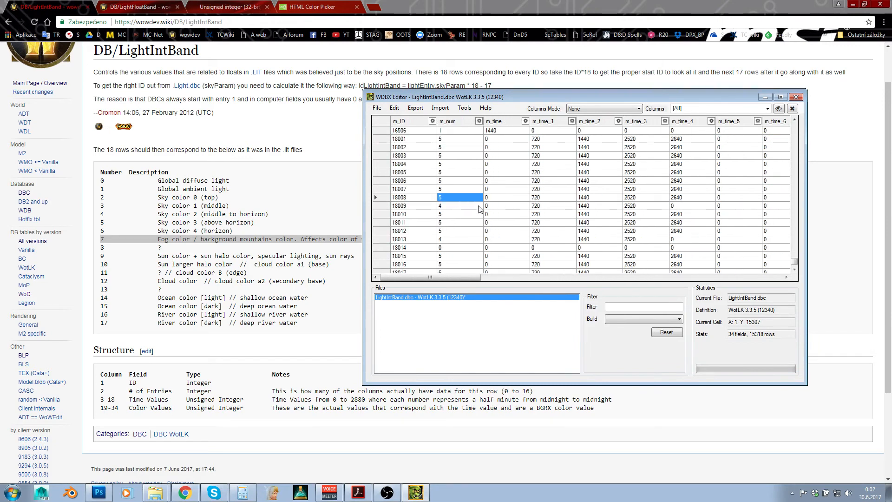
pyautogui.press('Down')
pyautogui.press('Up')
pyautogui.write('1')
# - Set m_time_1, m_time_2, m_time_3 and m_time_4 of row 18008 to 0
pyautogui.press('Right')
pyautogui.press('Right')
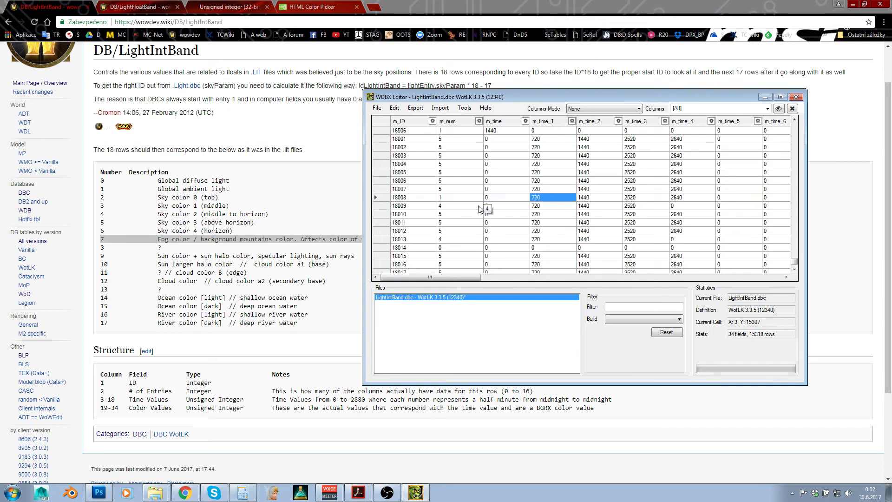
pyautogui.write('0')
pyautogui.press('Right')
pyautogui.write('0')
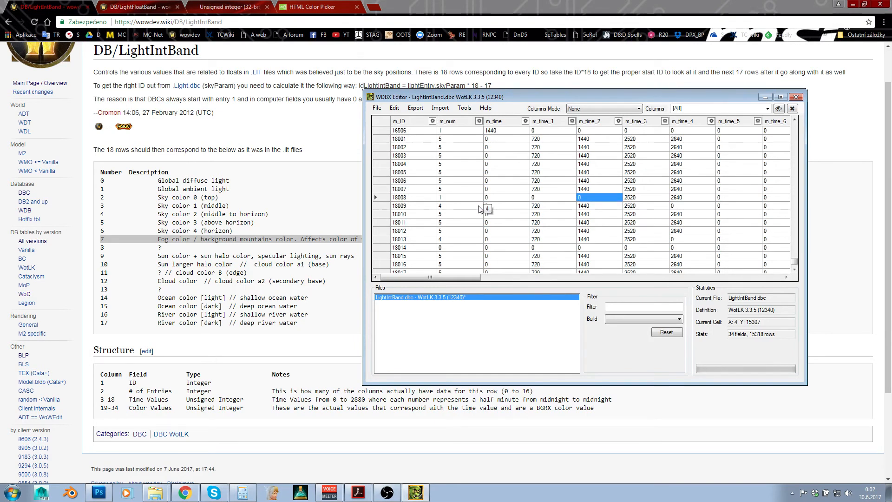
pyautogui.press('Right')
pyautogui.press('BackSpace')
pyautogui.write('0')
pyautogui.press('Right')
pyautogui.write('0')
pyautogui.press('Down')
pyautogui.press('Up')
pyautogui.press('Left')
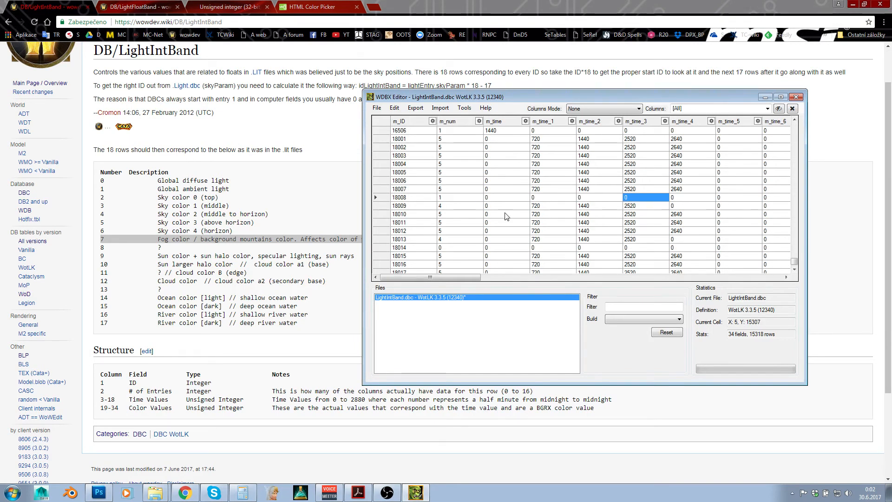
pyautogui.press('Left')
pyautogui.press('Left')
pyautogui.press('Left')
# - Review row 18008 from m_num and m_time across to its m_data color values
pyautogui.click(447, 200)
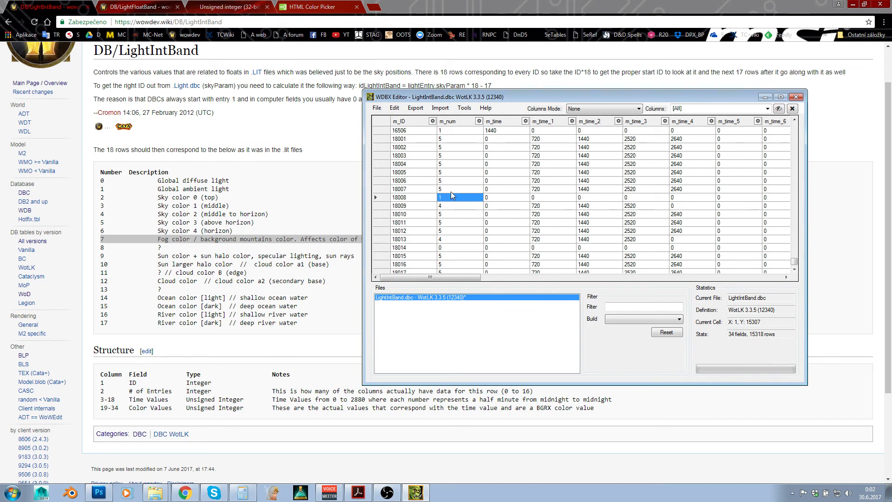
pyautogui.click(495, 200)
pyautogui.press('Right')
pyautogui.press('Right')
pyautogui.press('Right')
pyautogui.press('Right')
pyautogui.press('Right')
pyautogui.press('Right')
pyautogui.press('Right')
pyautogui.press('Right')
pyautogui.press('Right')
pyautogui.press('Right')
pyautogui.press('Right')
pyautogui.press('Right')
pyautogui.press('Right')
pyautogui.press('Right')
pyautogui.press('Right')
pyautogui.press('Right')
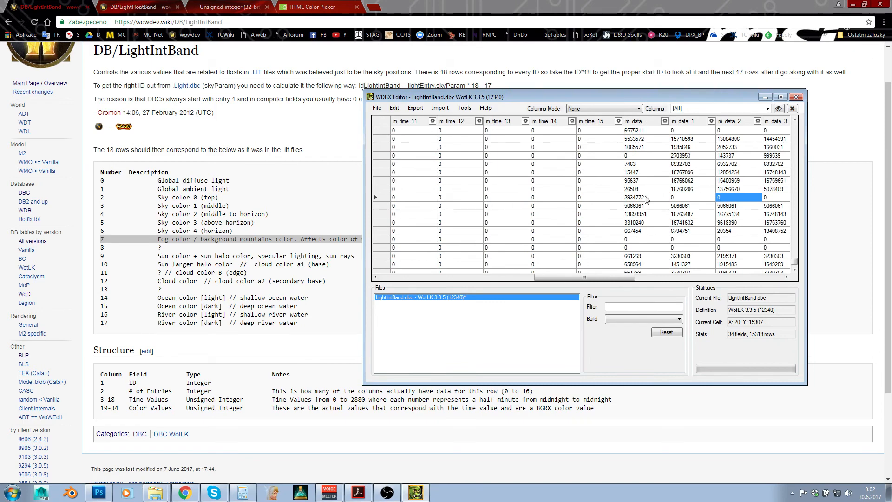
# - Switch to Photoshop and open the foreground color picker to view the light blue, accepting it without changes
pyautogui.click(98, 493)
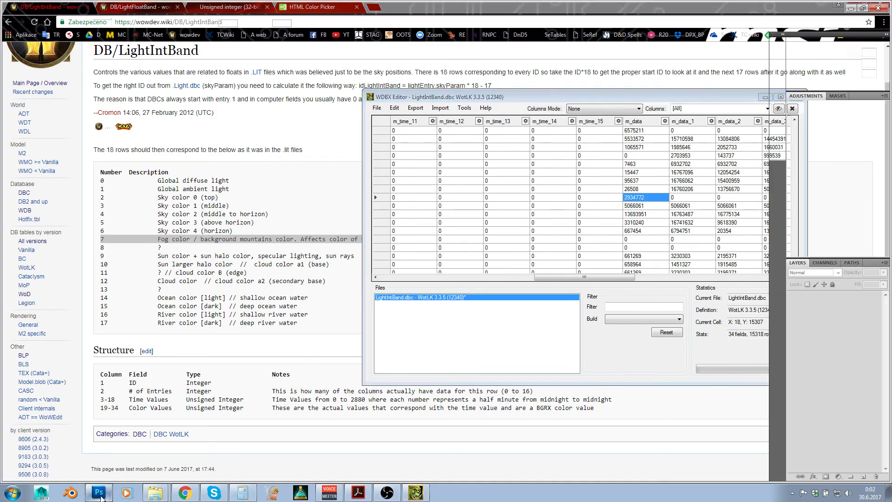
pyautogui.click(795, 54)
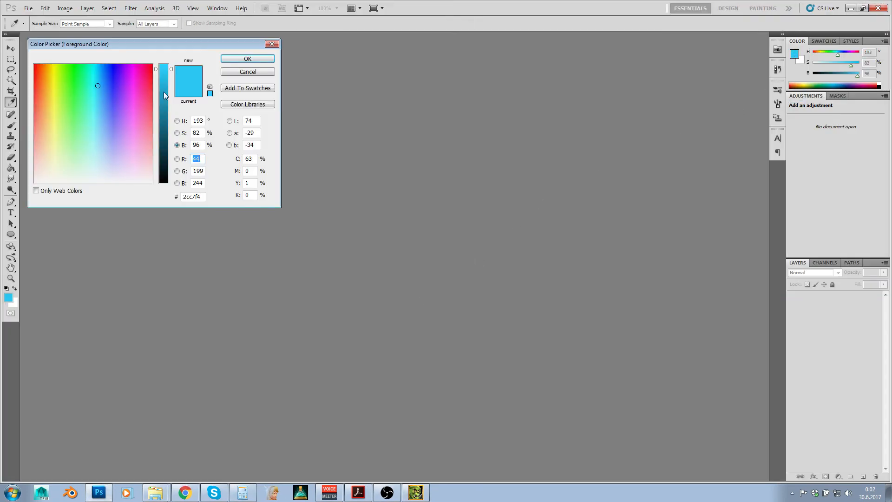
pyautogui.click(232, 60)
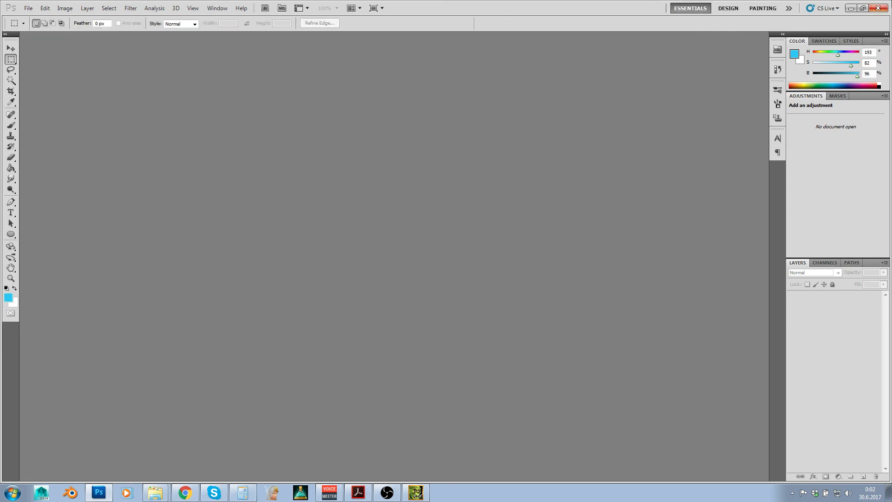
# - Minimize Photoshop, bring up the DB/LightIntBand wiki page and highlight the row descriptions 0 to 17
pyautogui.click(850, 9)
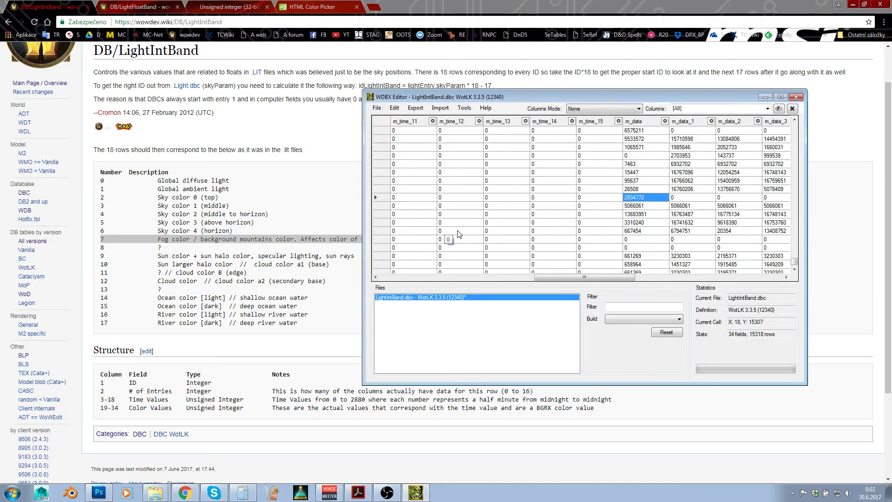
pyautogui.click(302, 289)
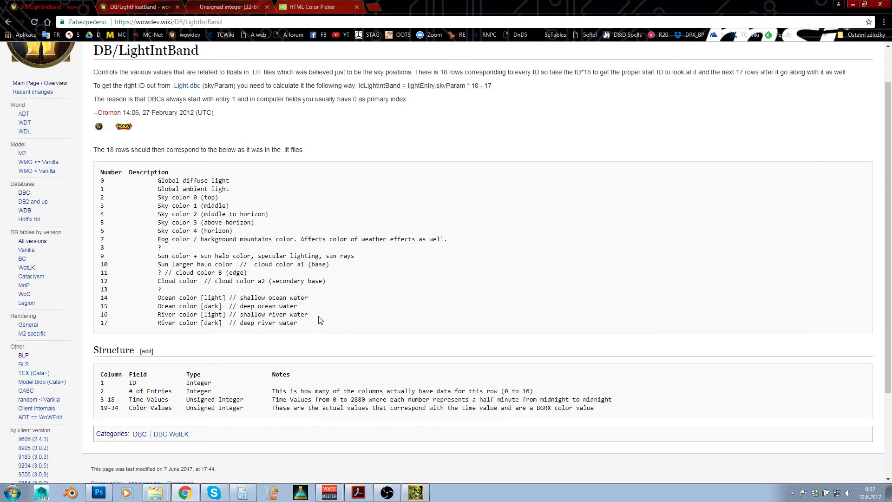
pyautogui.moveTo(310, 329); pyautogui.dragTo(95, 184)
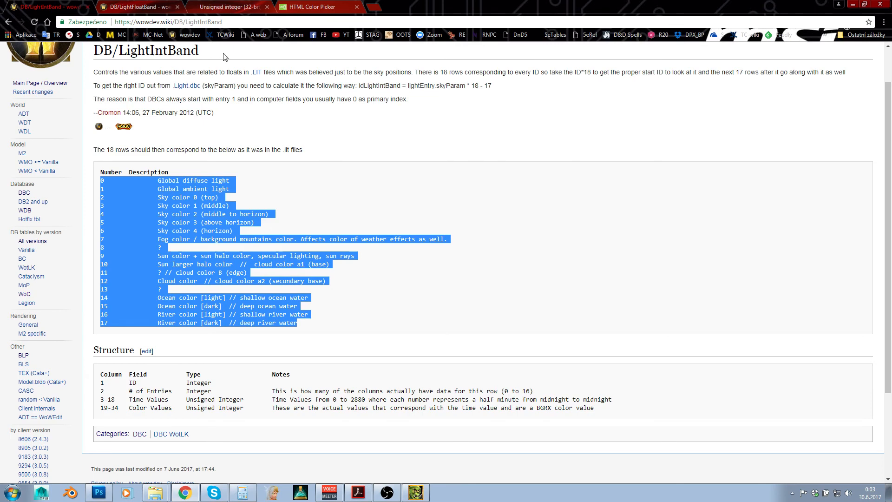
# - Open the DB/LightFloatBand wiki page and examine its row descriptions, especially fog distance and fog multiplier
pyautogui.click(137, 6)
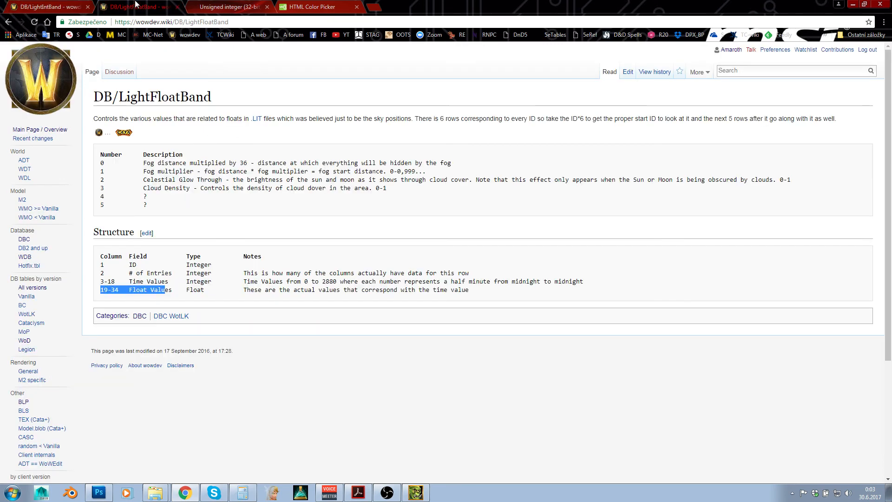
pyautogui.click(202, 211)
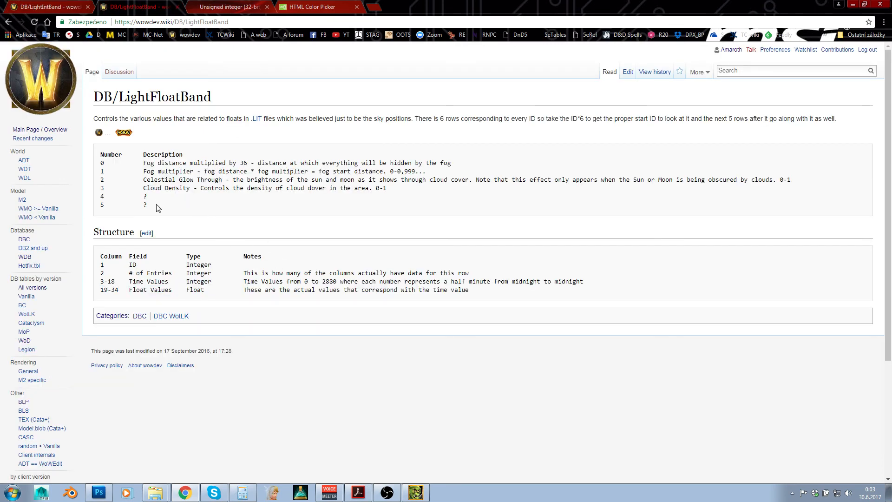
pyautogui.moveTo(157, 205); pyautogui.dragTo(123, 181)
pyautogui.click(158, 162)
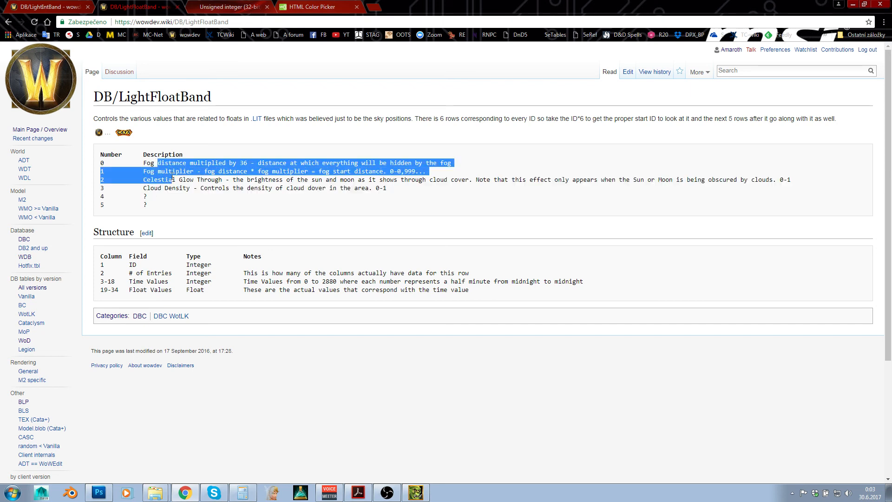
pyautogui.click(174, 197)
pyautogui.moveTo(292, 166); pyautogui.dragTo(138, 167)
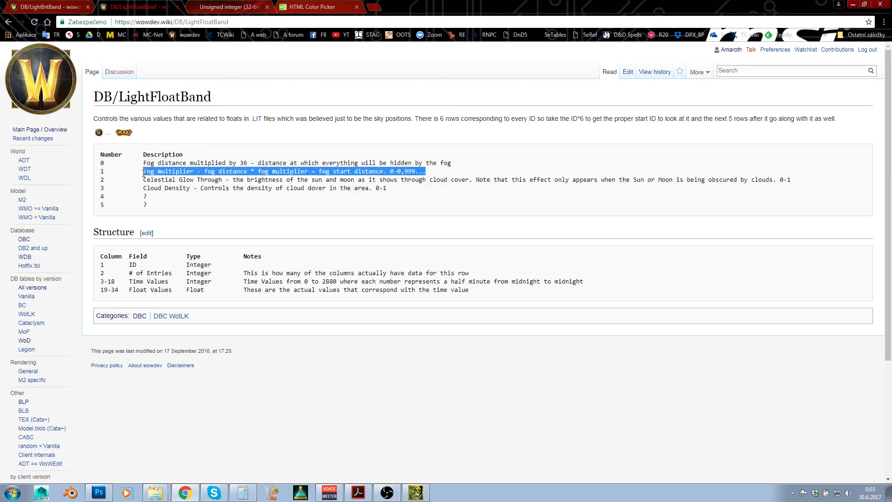
pyautogui.click(168, 214)
pyautogui.moveTo(169, 214); pyautogui.dragTo(97, 163)
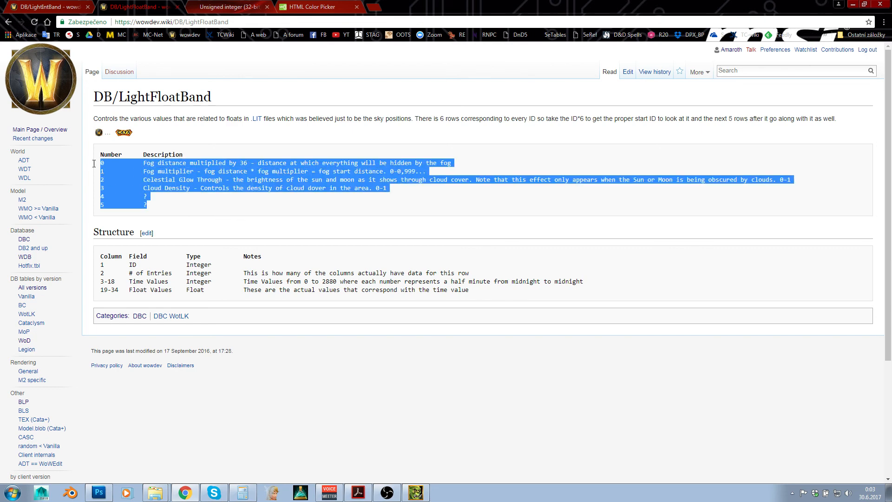
# - Examine LightFloatBand's Celestial Glow Through, Cloud Density and unknown rows 4 and 5, and return to the DB/LightIntBand page
pyautogui.click(180, 211)
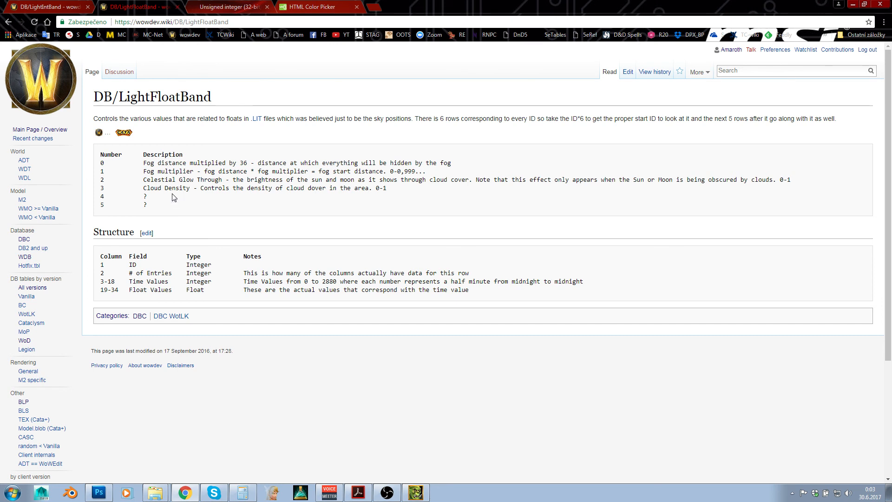
pyautogui.moveTo(154, 180); pyautogui.dragTo(277, 181)
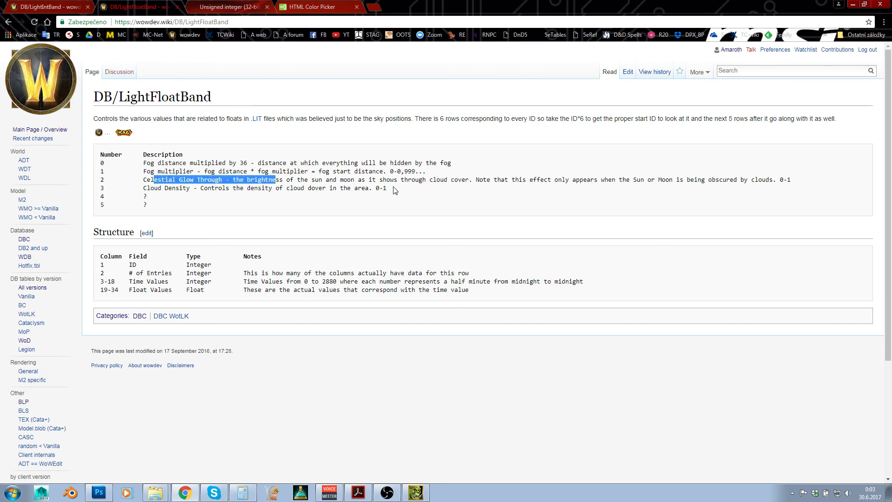
pyautogui.moveTo(394, 190); pyautogui.dragTo(88, 196)
pyautogui.click(167, 201)
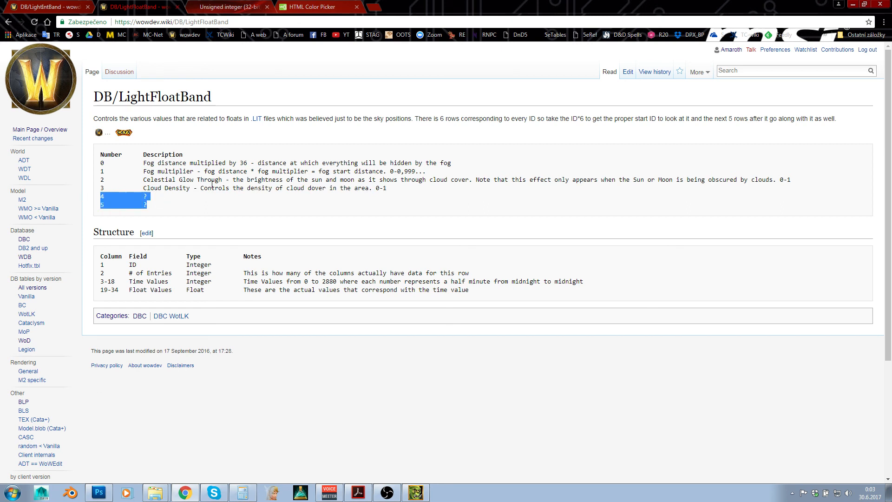
pyautogui.click(204, 193)
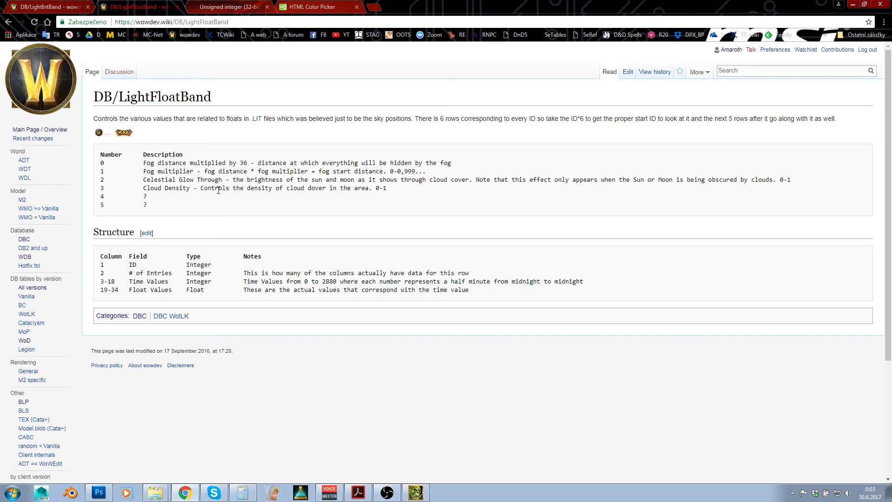
pyautogui.click(69, 7)
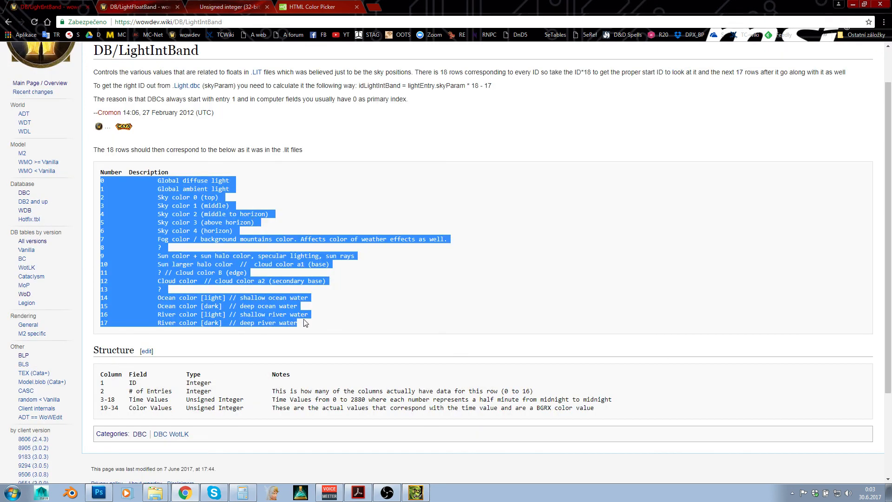
pyautogui.click(329, 334)
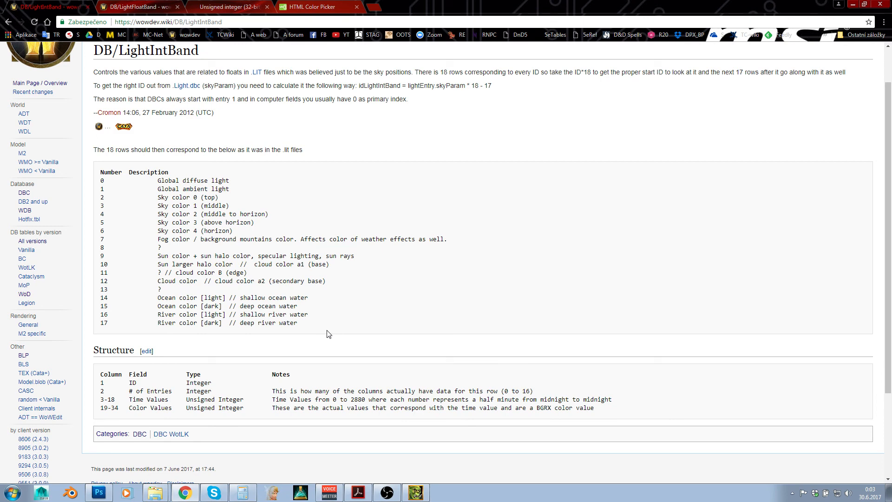